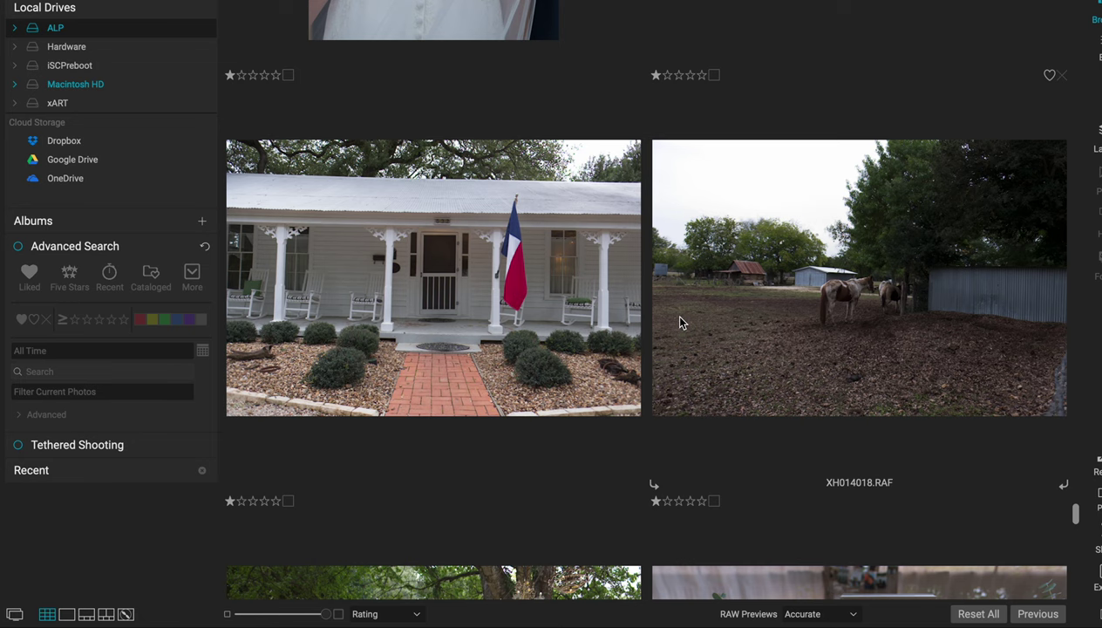
# - Return from editing to the photo browser and look through the wedding thumbnails for the white porch photos
pyautogui.scroll(-3, 681, 323)
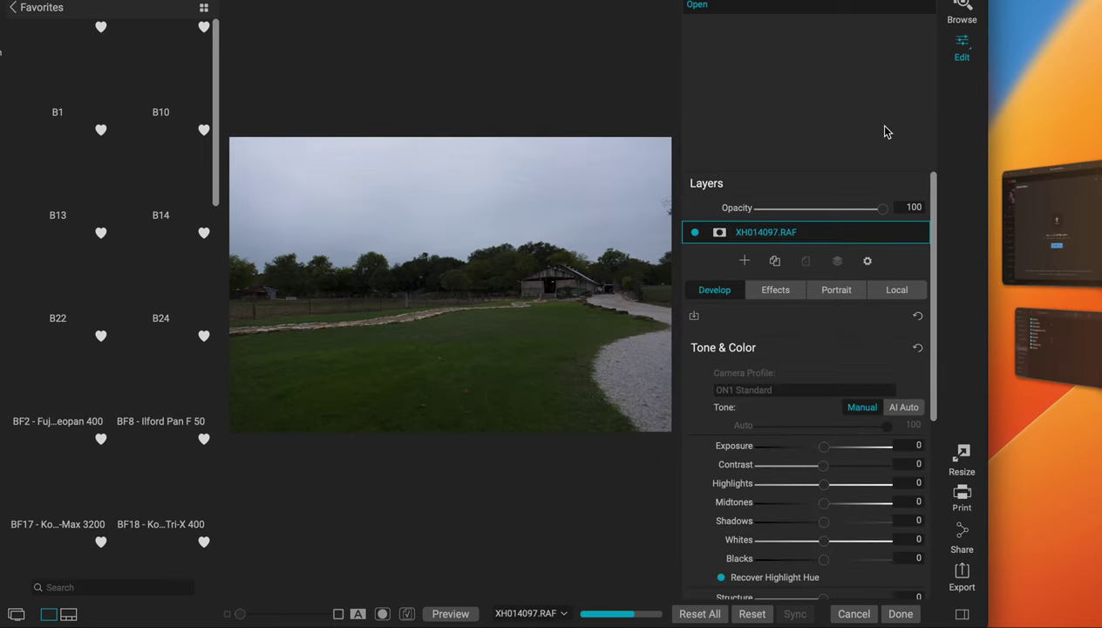
pyautogui.click(962, 12)
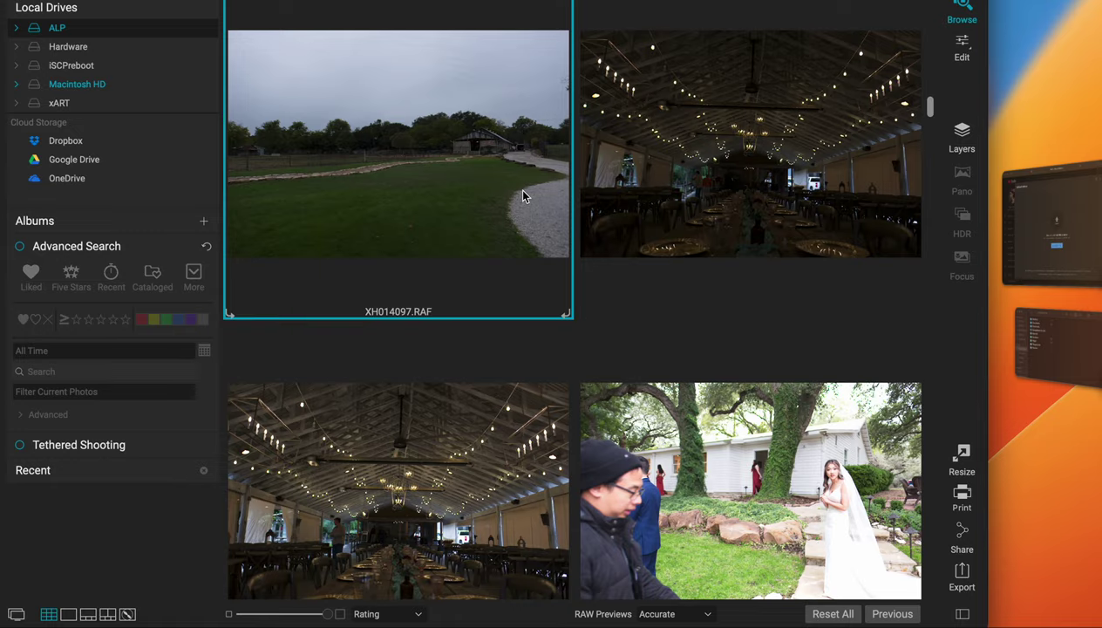
pyautogui.scroll(2, 470, 174)
pyautogui.scroll(-15, 475, 177)
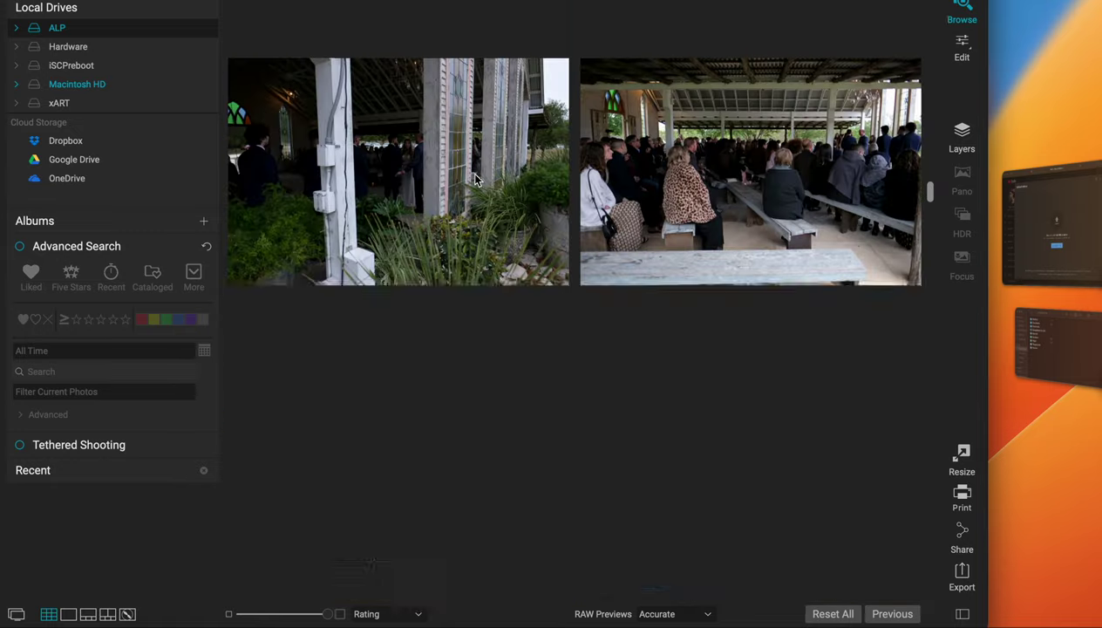
pyautogui.scroll(-15, 475, 172)
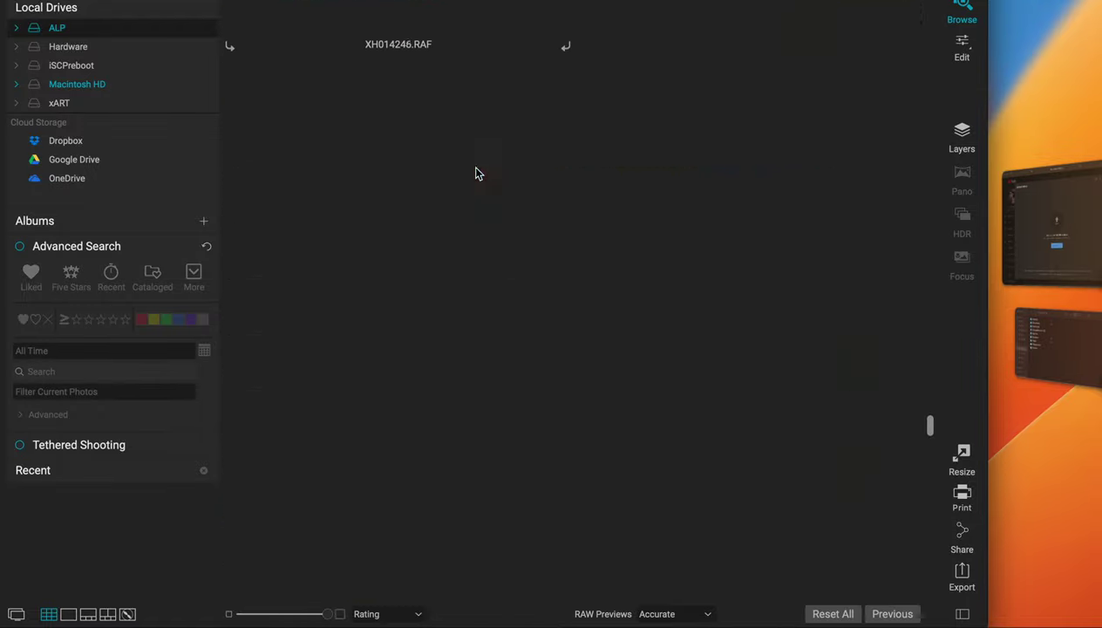
pyautogui.scroll(-15, 476, 174)
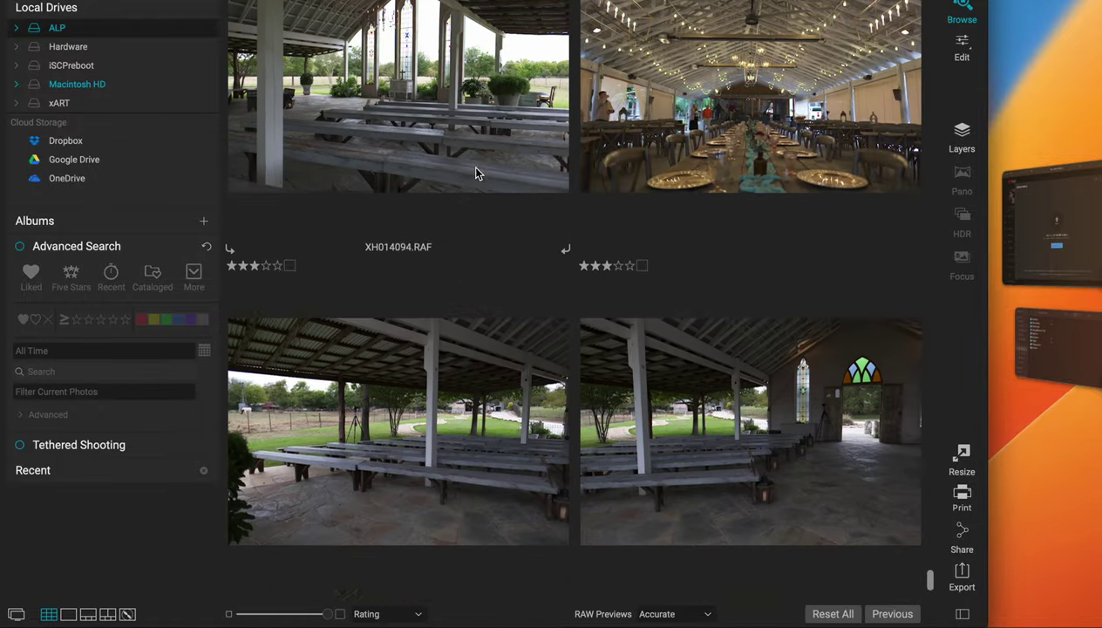
pyautogui.scroll(-15, 475, 173)
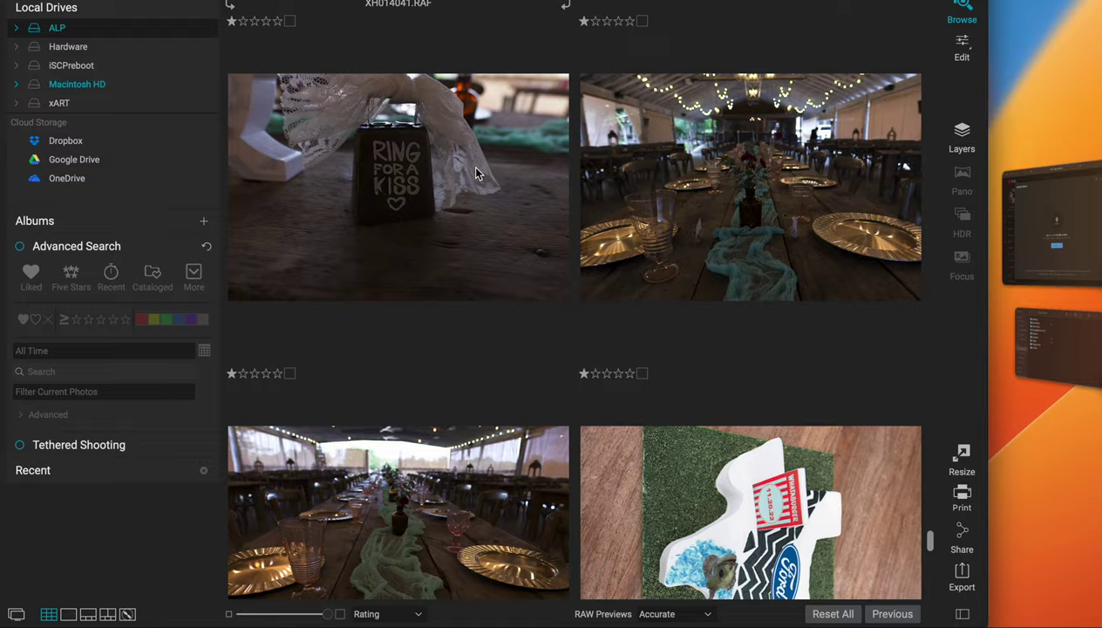
pyautogui.scroll(15, 475, 173)
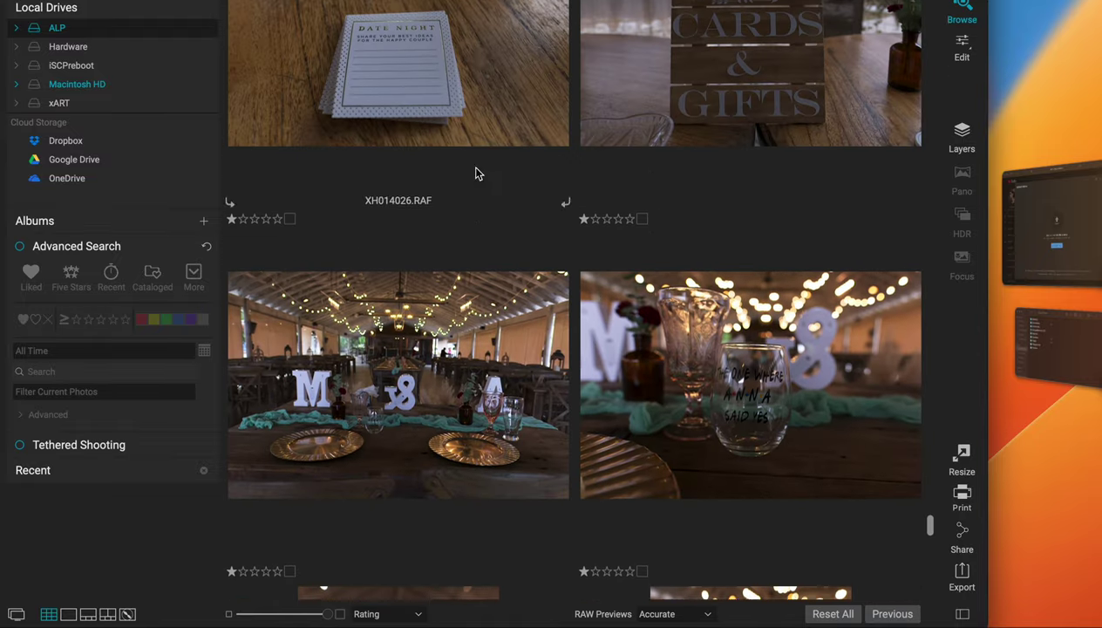
pyautogui.scroll(5, 475, 174)
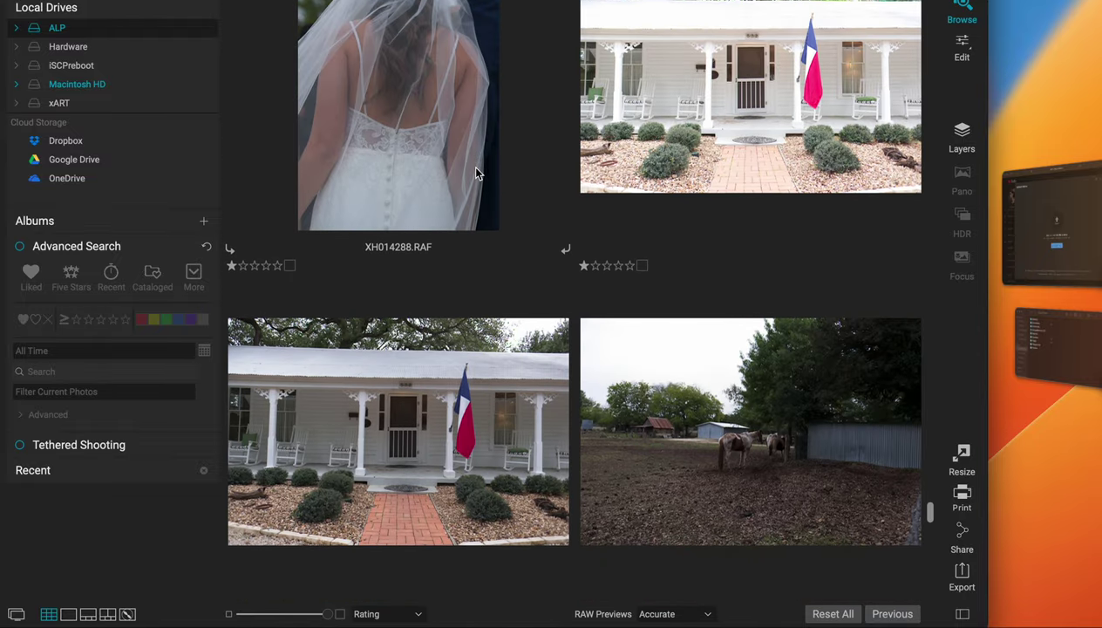
pyautogui.scroll(-4, 475, 174)
pyautogui.scroll(4, 475, 174)
# - Open the brighter porch photo XH014001.RAF for editing and widen the application window
pyautogui.click(668, 140)
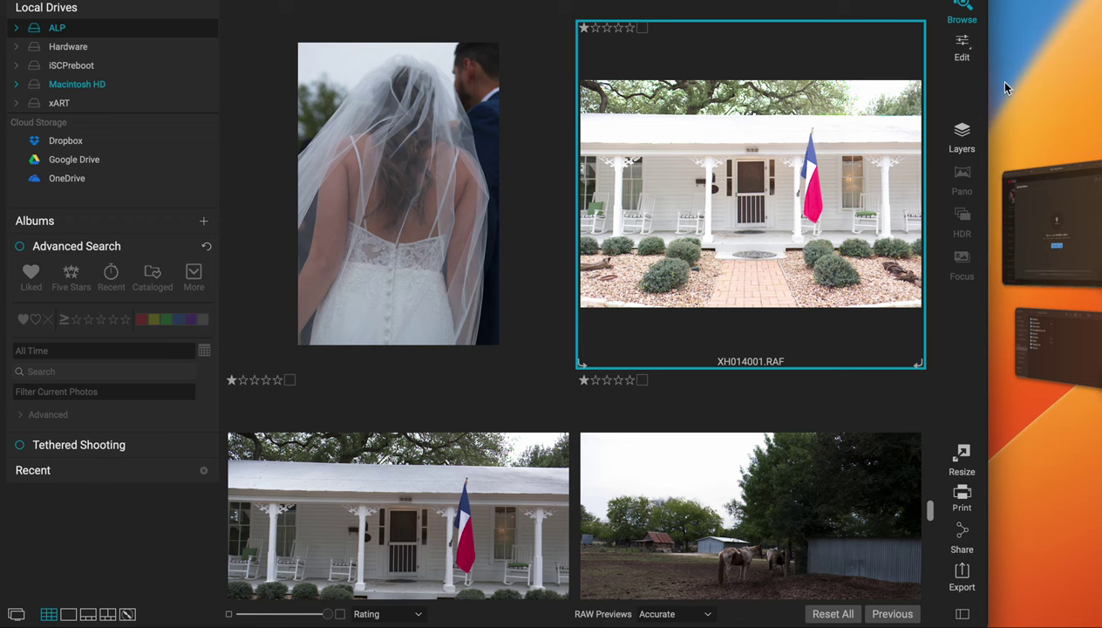
pyautogui.moveTo(988, 79); pyautogui.dragTo(1100, 80)
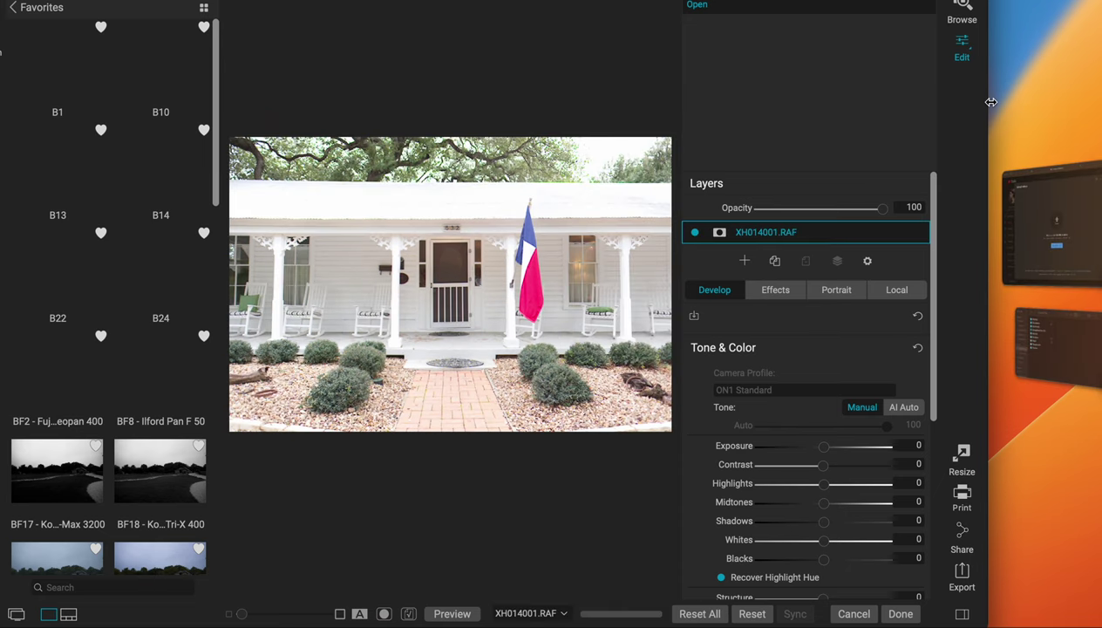
pyautogui.moveTo(990, 102); pyautogui.dragTo(1100, 104)
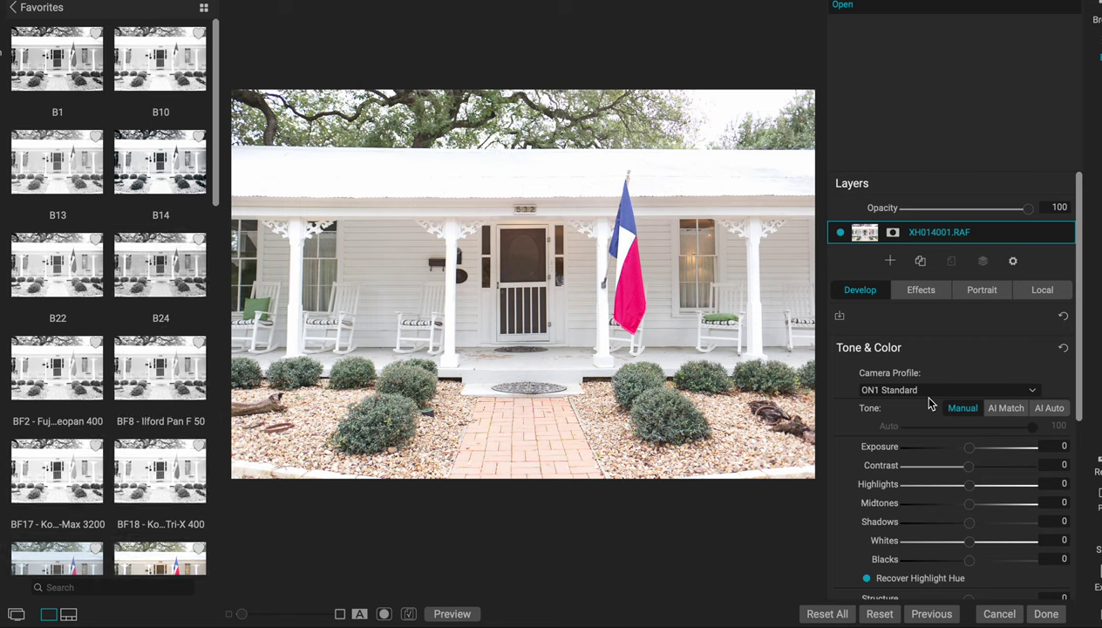
# - Correct the porch photo's tone and color with AI Auto tone, contrast 38 and automatic color
pyautogui.click(1042, 407)
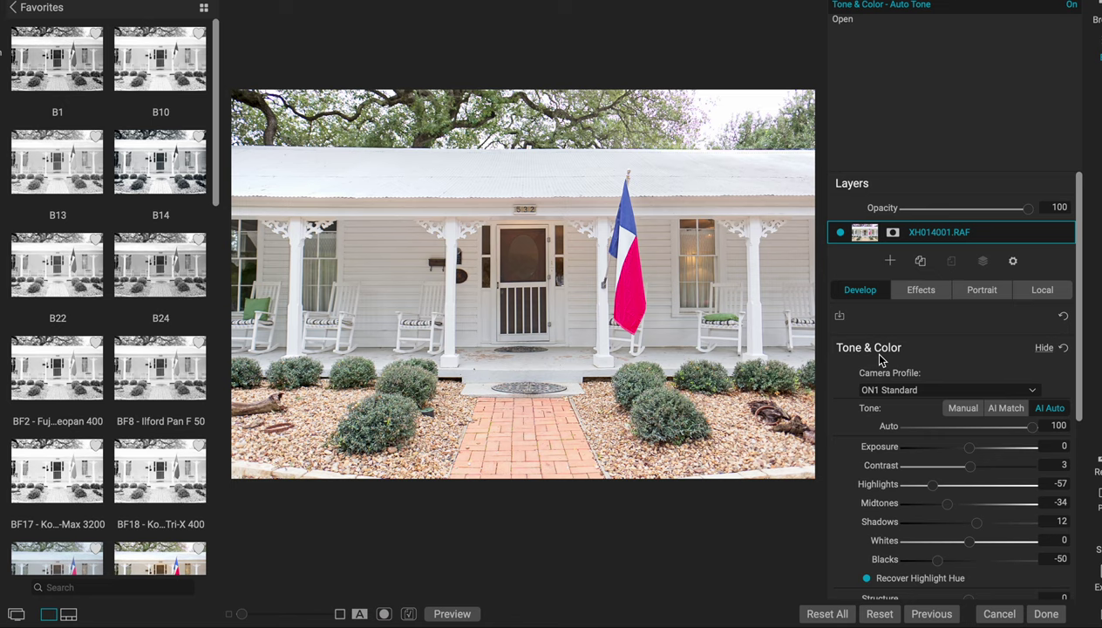
pyautogui.moveTo(974, 471); pyautogui.dragTo(991, 471)
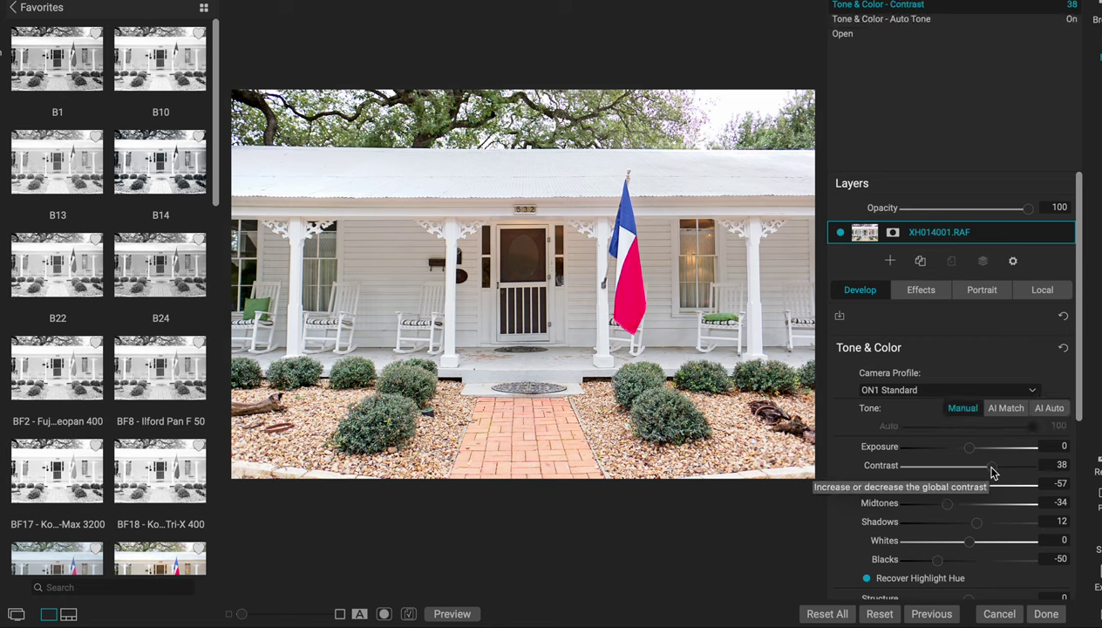
pyautogui.scroll(-5, 991, 472)
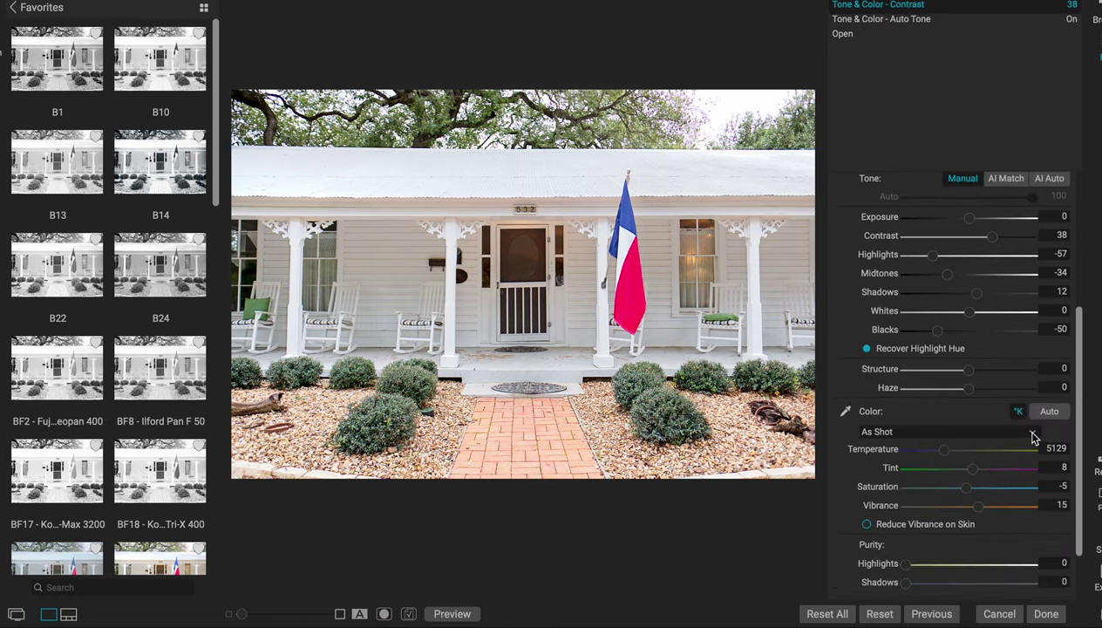
pyautogui.click(1049, 412)
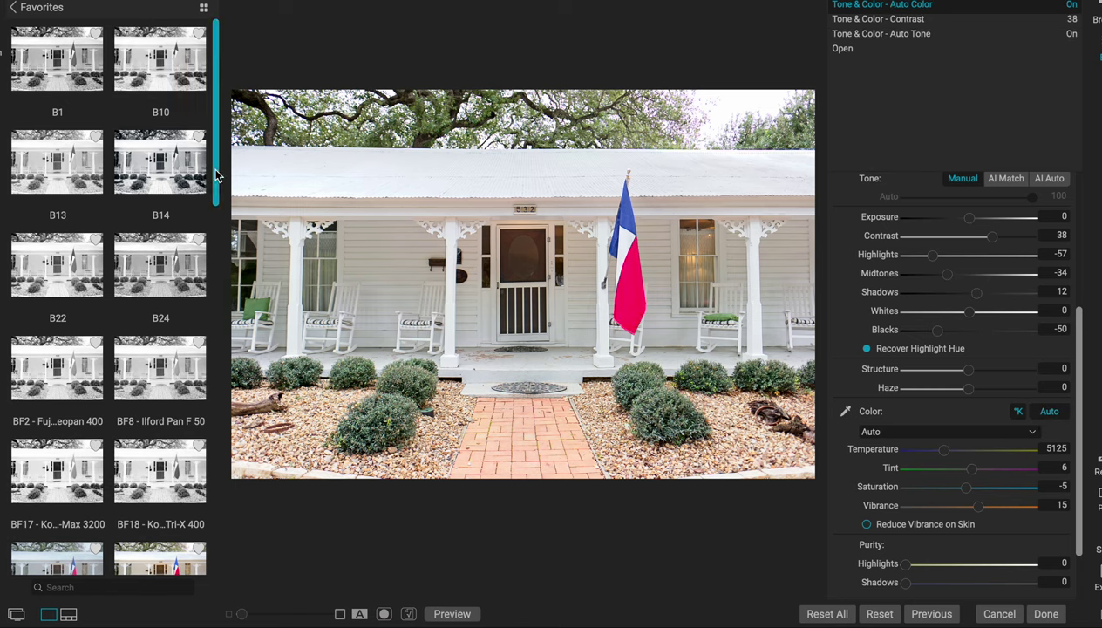
# - Crop the porch photo to a wide strip, cutting off the trees above the roof and most of the brick path
pyautogui.press('c')
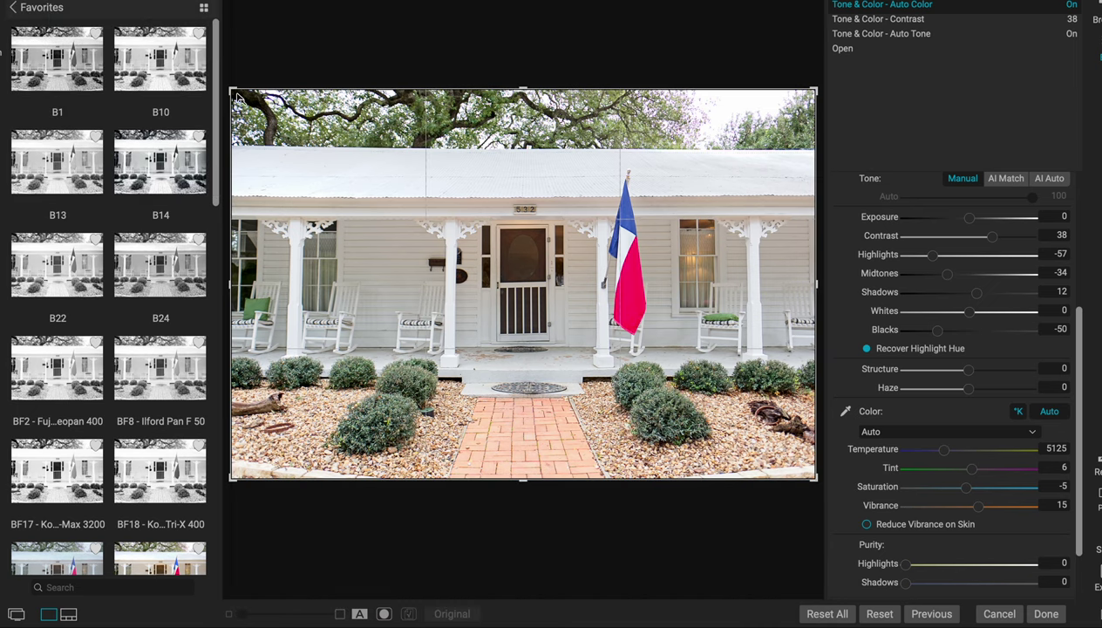
pyautogui.moveTo(237, 98); pyautogui.dragTo(251, 126)
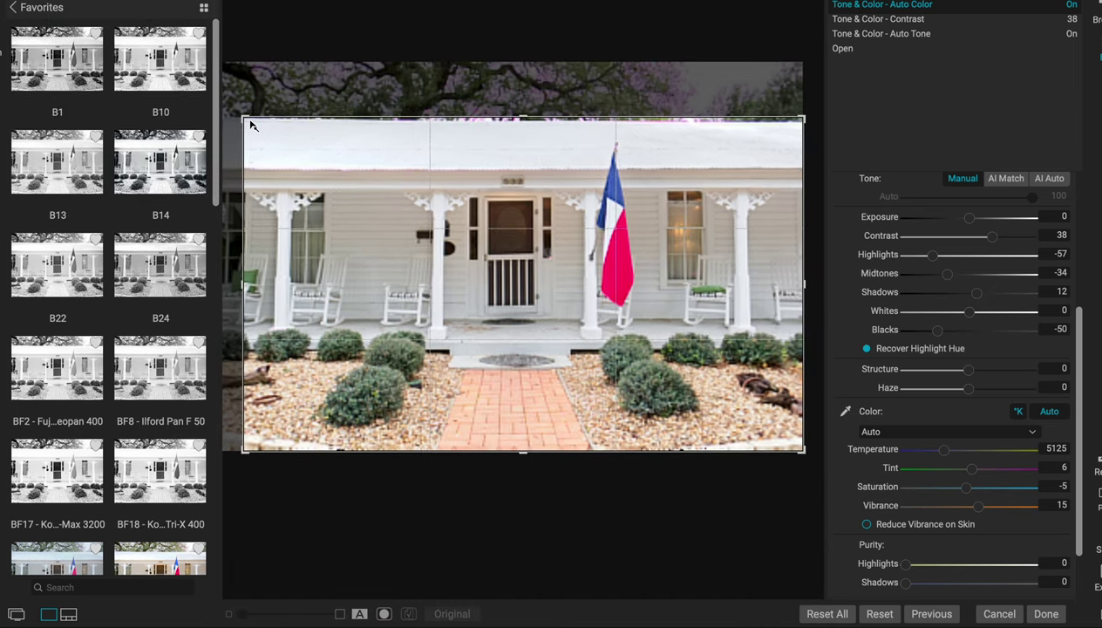
pyautogui.moveTo(247, 457); pyautogui.dragTo(228, 417)
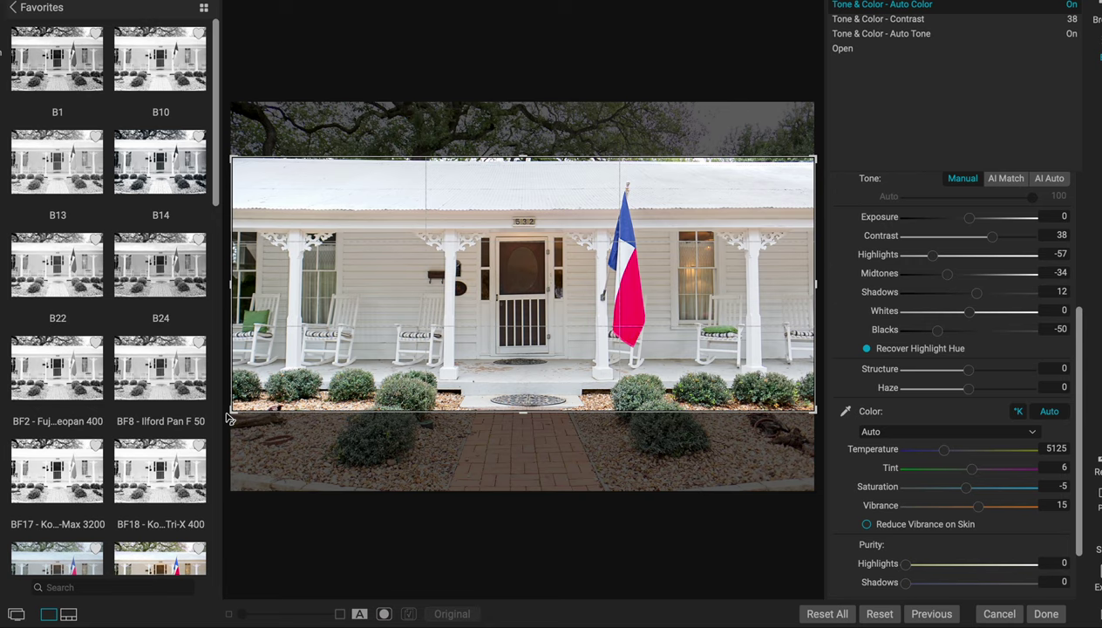
pyautogui.press('Return')
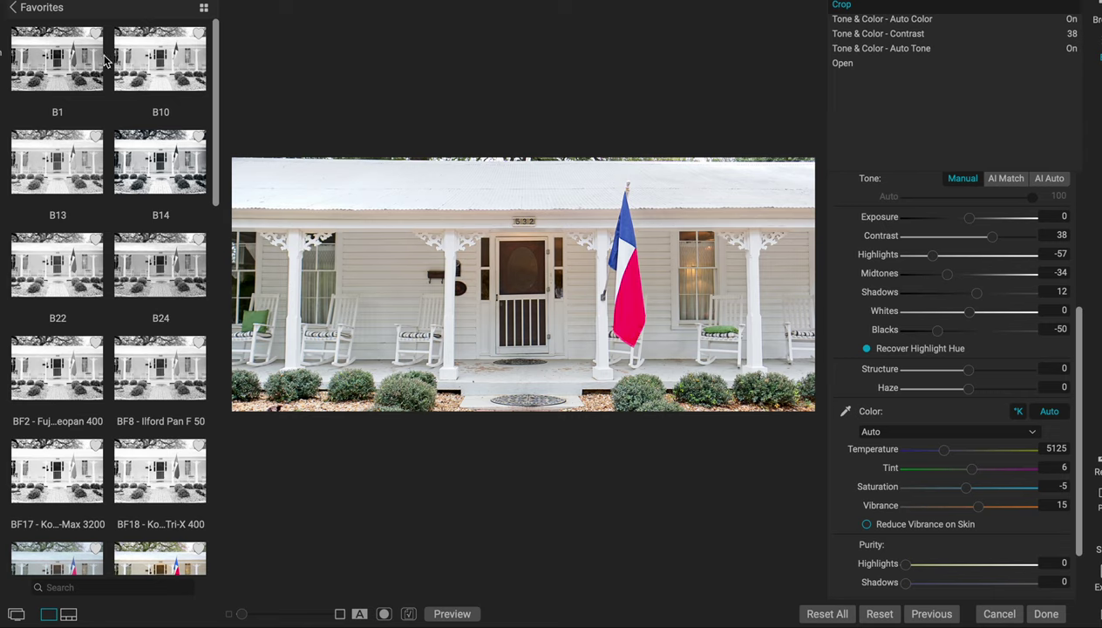
# - Rotate the cropped porch photo slightly to level the house and apply the adjusted crop
pyautogui.moveTo(11, 52)
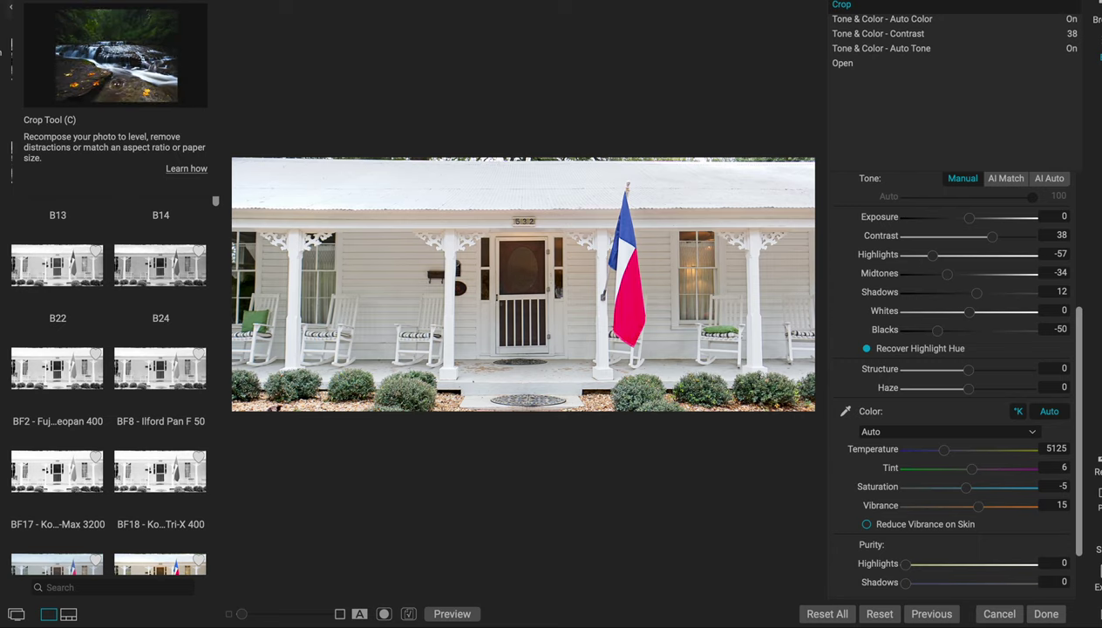
pyautogui.press('c')
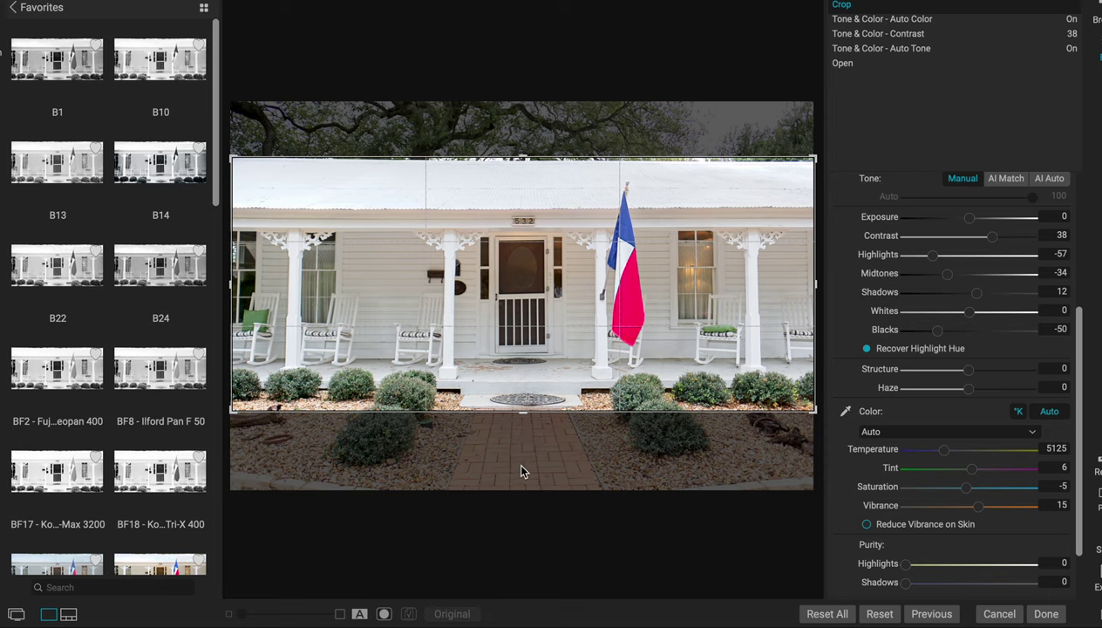
pyautogui.moveTo(522, 445); pyautogui.dragTo(524, 445)
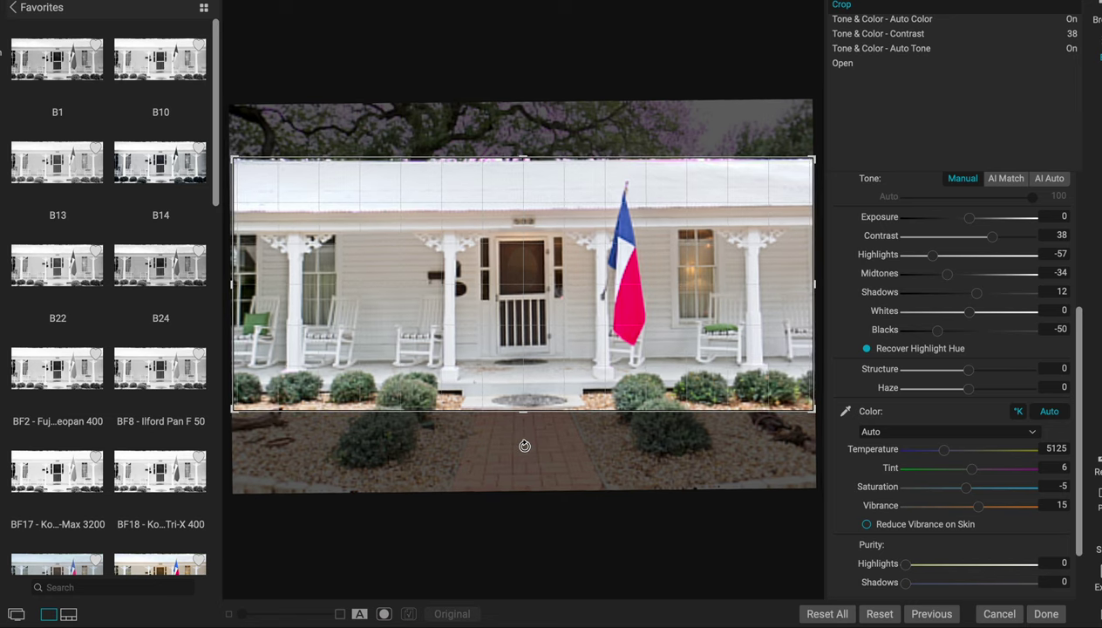
pyautogui.press('Return')
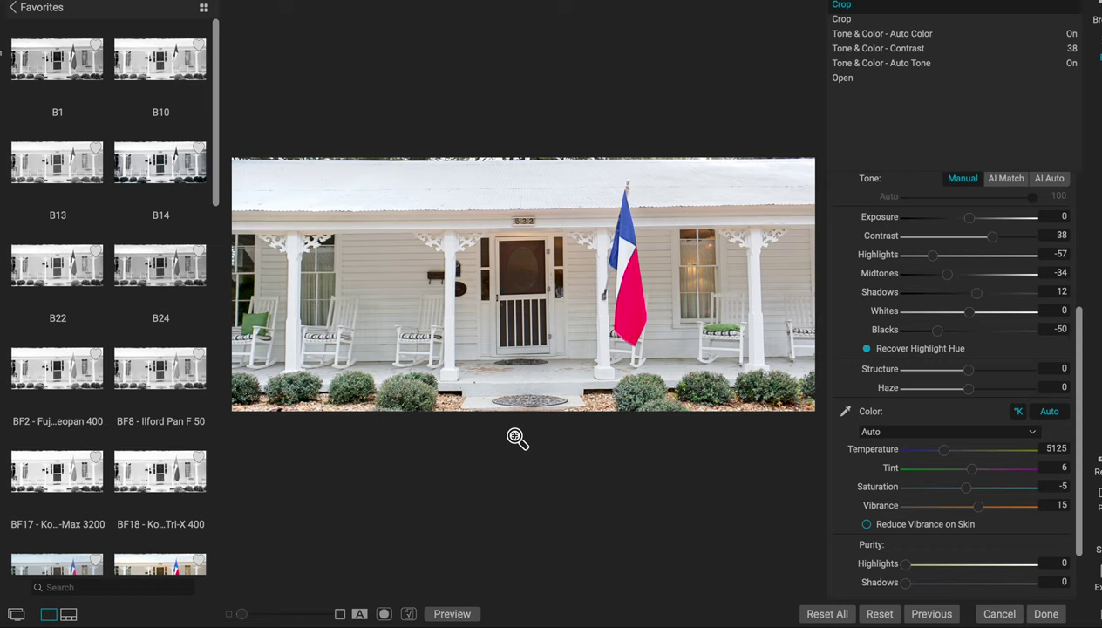
# - Show the filmstrip, open XH014004.RAF, straighten the house with the Crop tool and apply AI Auto tone
pyautogui.click(69, 616)
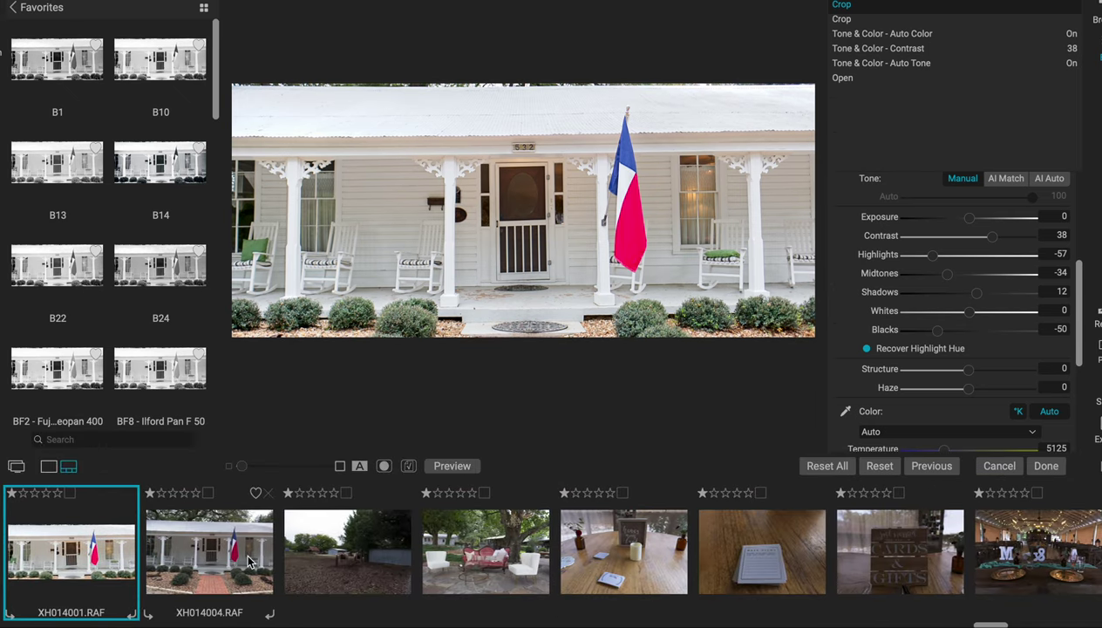
pyautogui.click(250, 560)
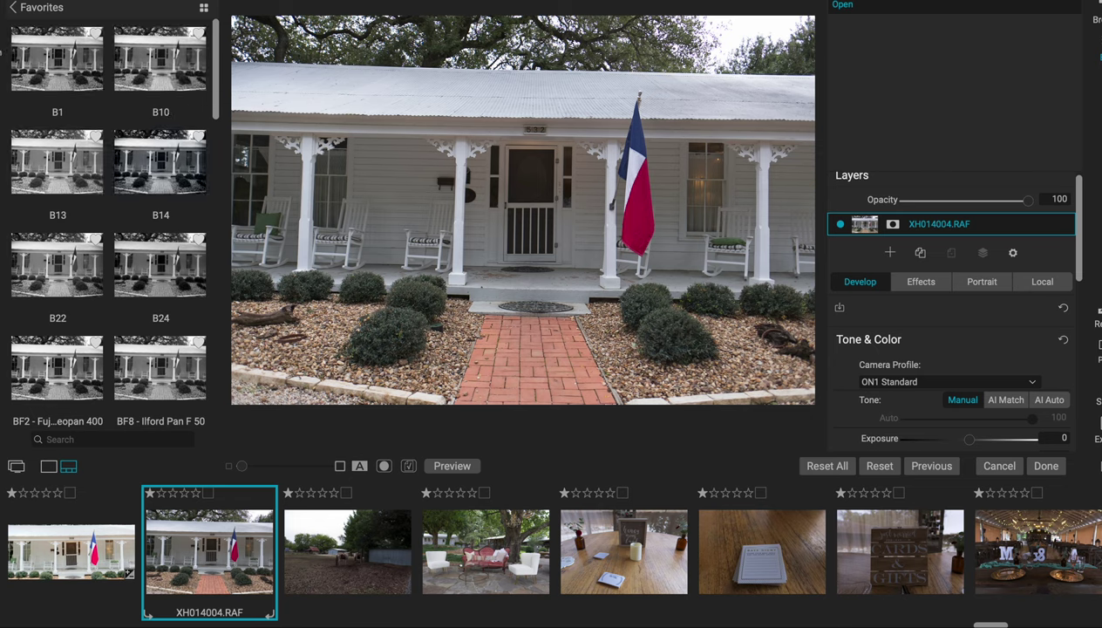
pyautogui.press('c')
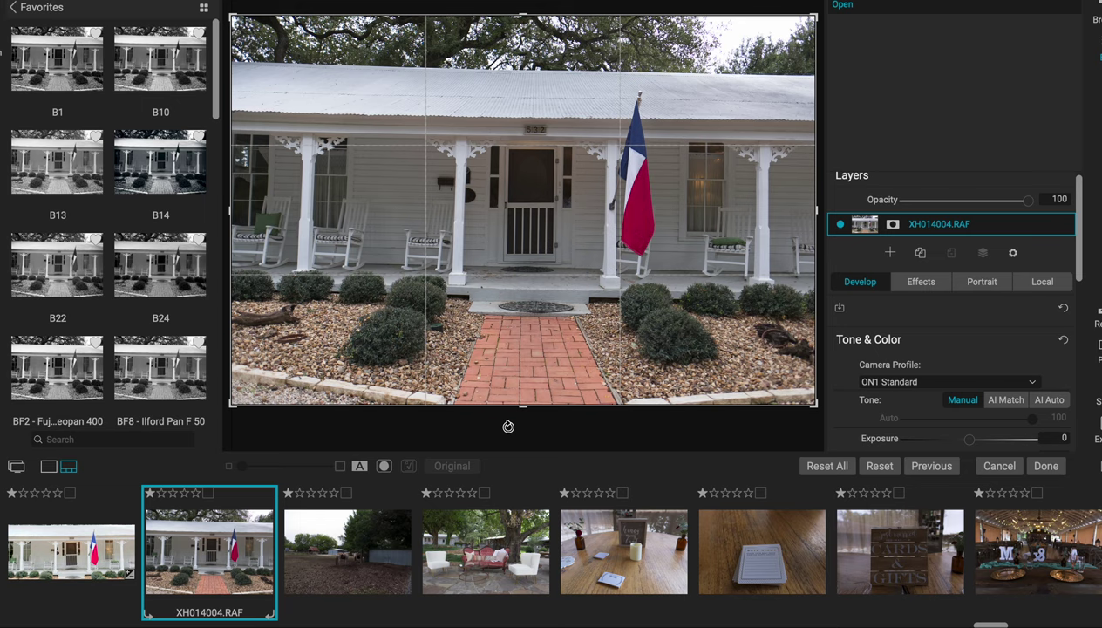
pyautogui.moveTo(510, 426); pyautogui.dragTo(514, 429)
pyautogui.press('Return')
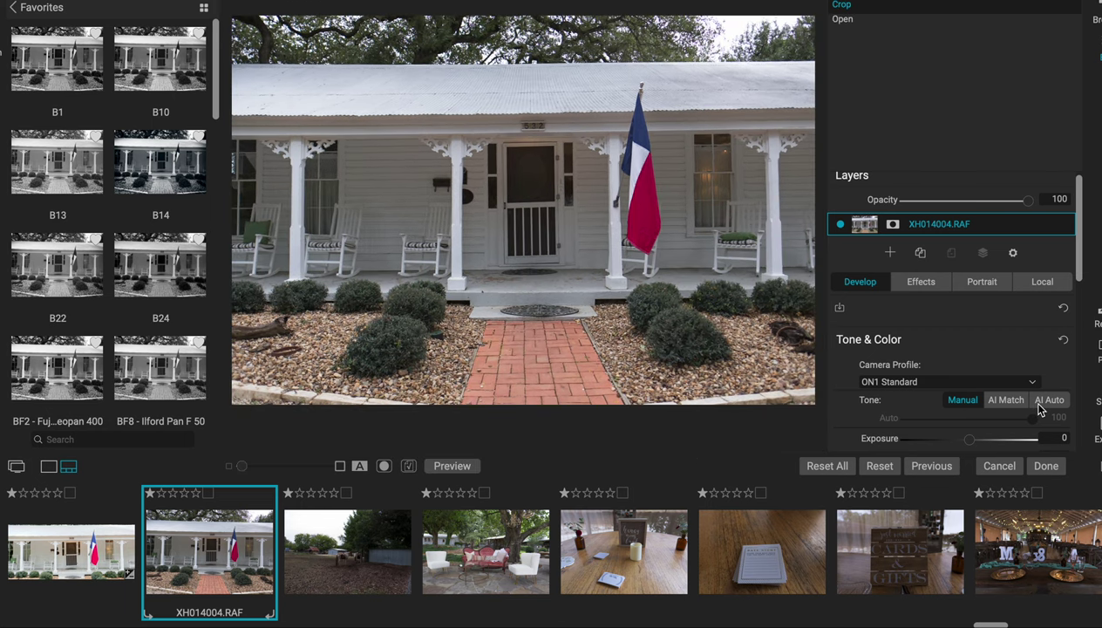
pyautogui.click(1050, 403)
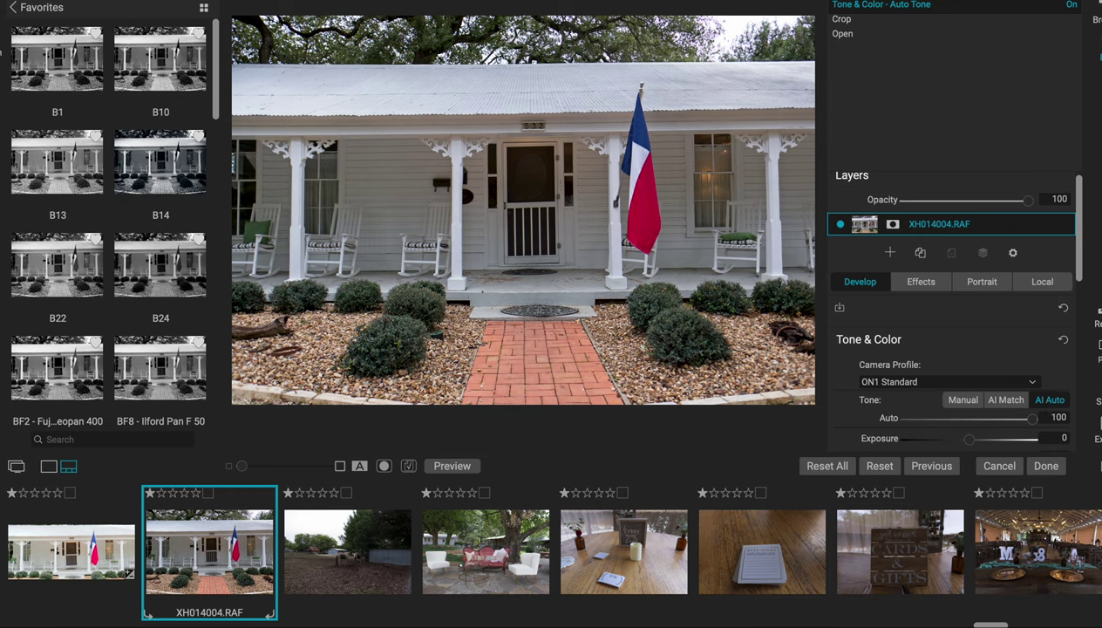
# - Fine-tune the rotation of XH014004.RAF and set its camera profile to Camera ASTIA-Std
pyautogui.press('c')
pyautogui.moveTo(508, 425); pyautogui.dragTo(502, 425)
pyautogui.press('Return')
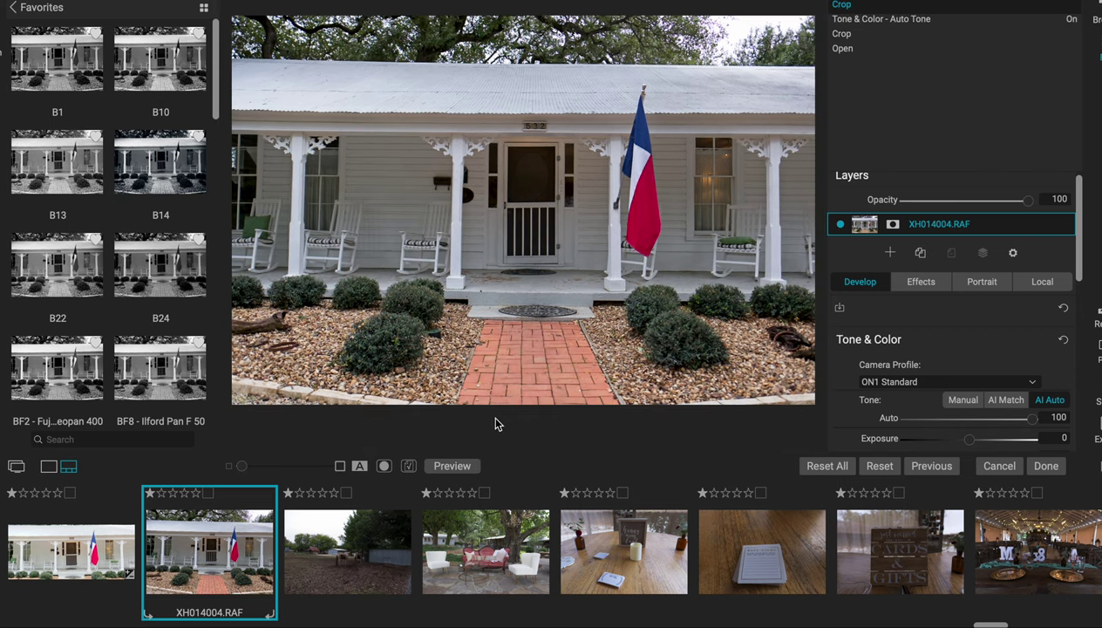
pyautogui.click(909, 388)
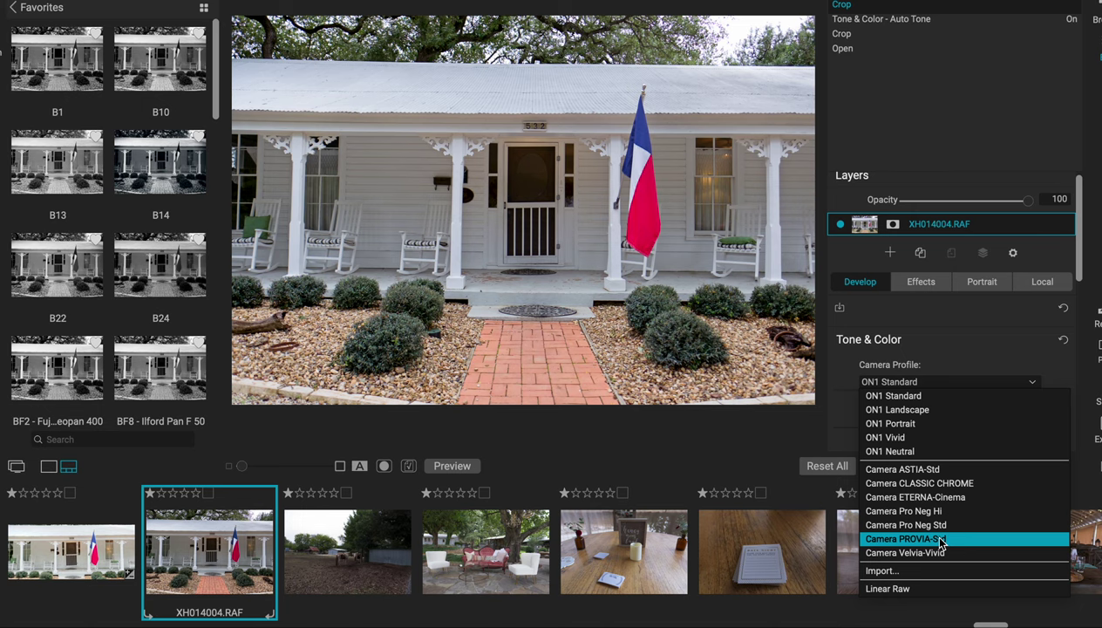
pyautogui.click(907, 471)
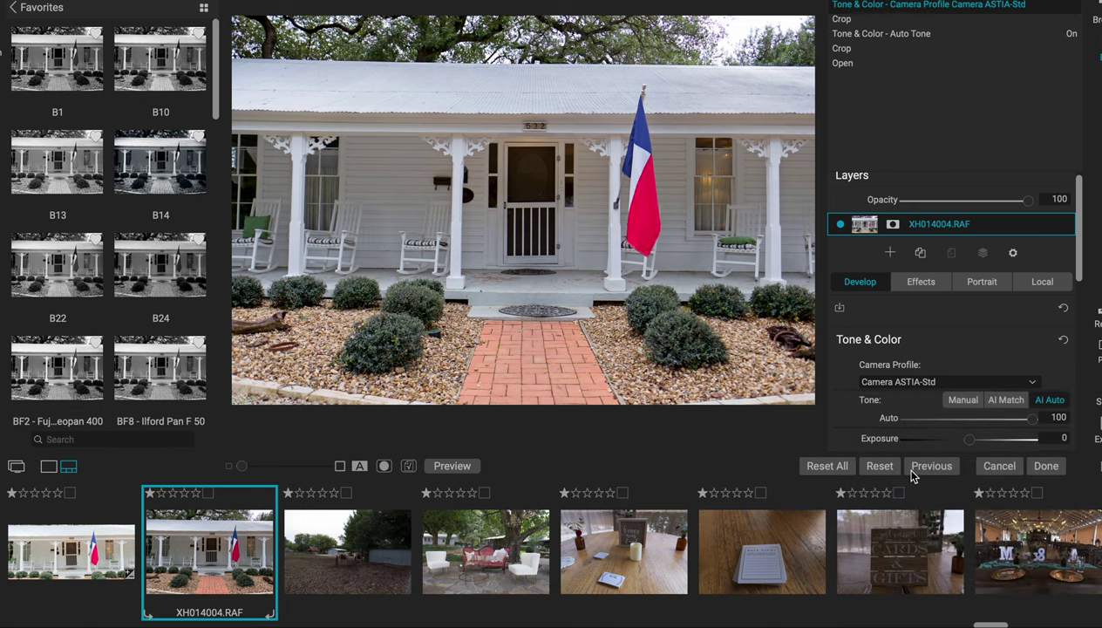
# - Open the horse photo XH014018.RAF, apply AI Auto tone, and set contrast to 19, midtones to 47 and shadows to 25
pyautogui.click(327, 567)
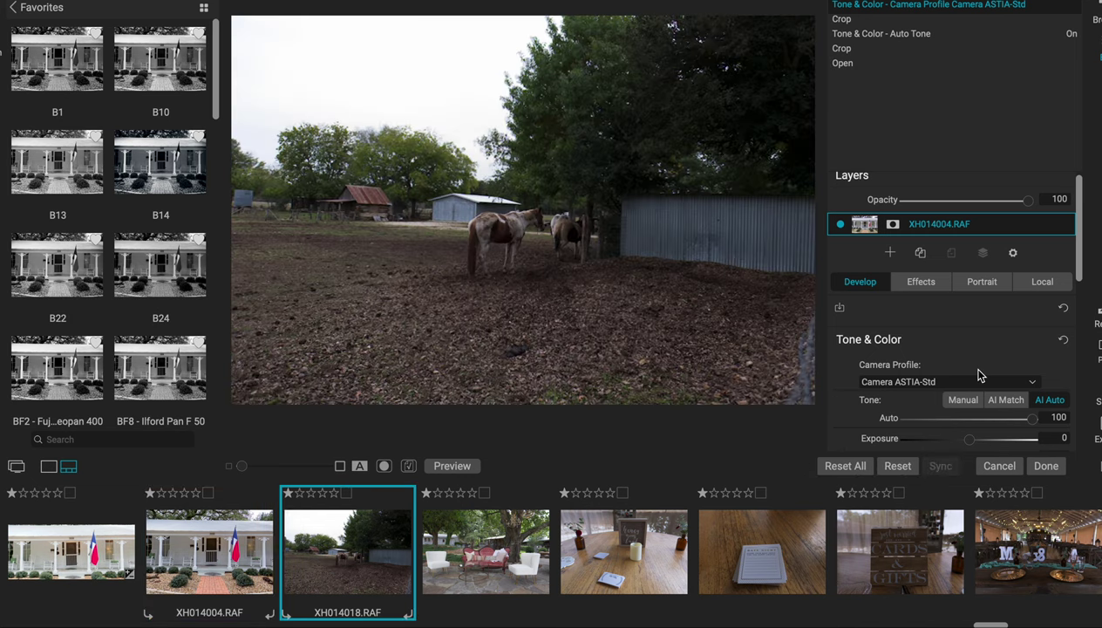
pyautogui.click(1048, 403)
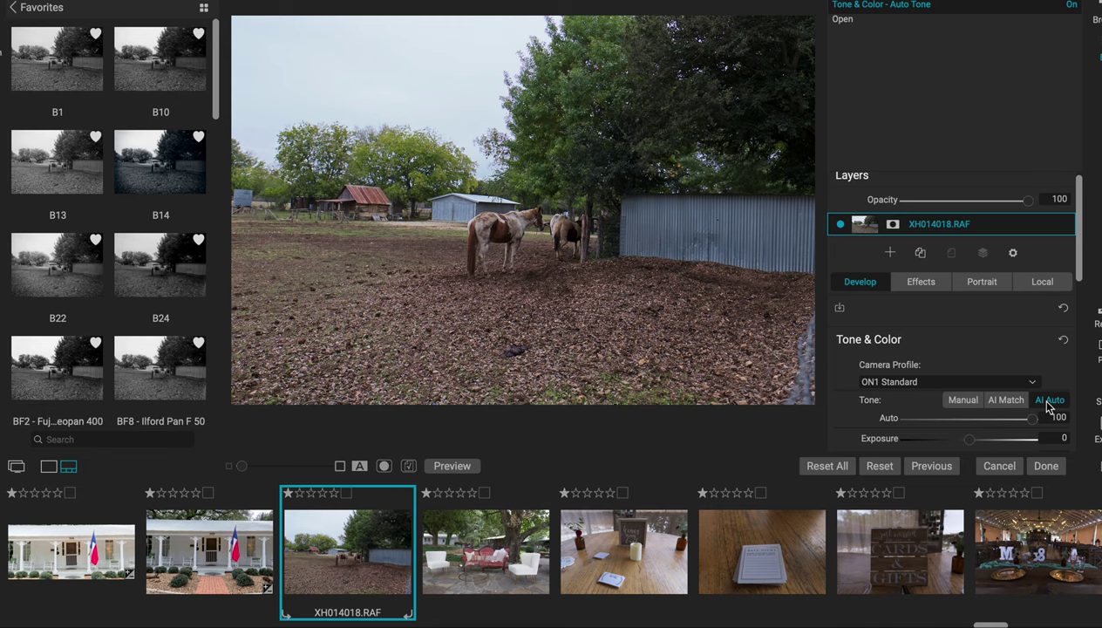
pyautogui.scroll(-3, 981, 388)
pyautogui.moveTo(980, 374); pyautogui.dragTo(983, 427)
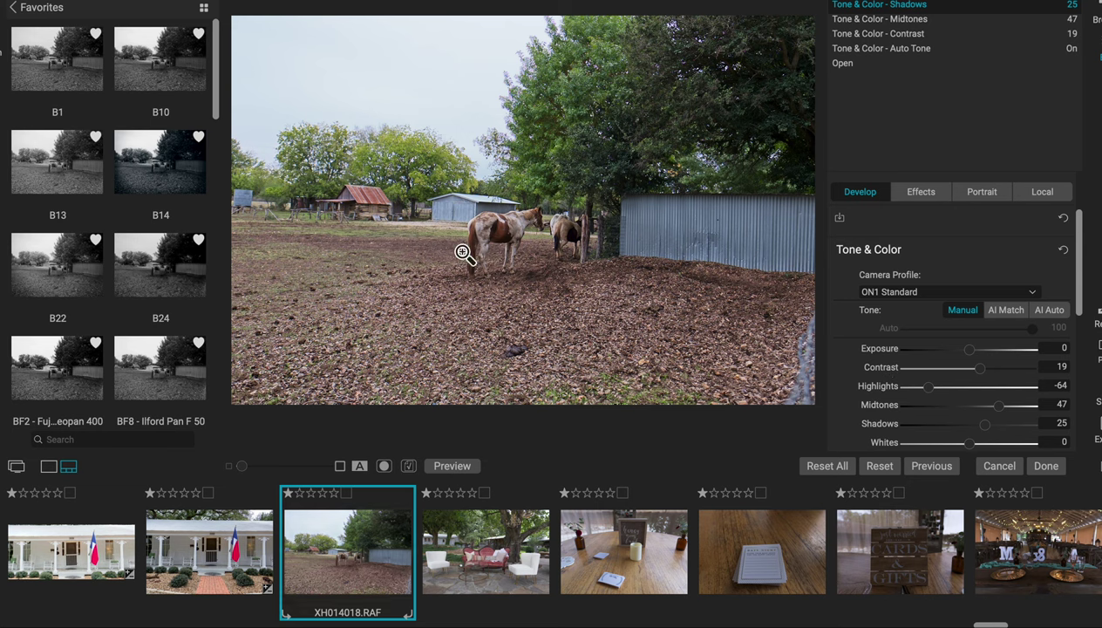
# - Apply AI Auto tone to XH014020.RAF and XH014024.RAF, and set the contrast of XH014024.RAF to 25
pyautogui.click(490, 555)
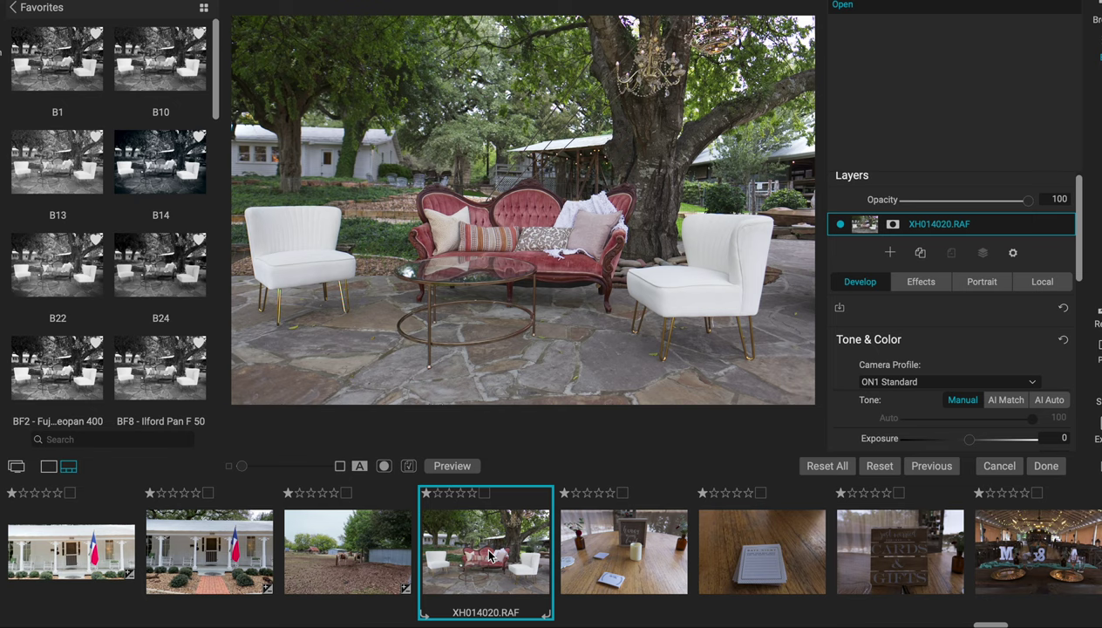
pyautogui.click(1048, 404)
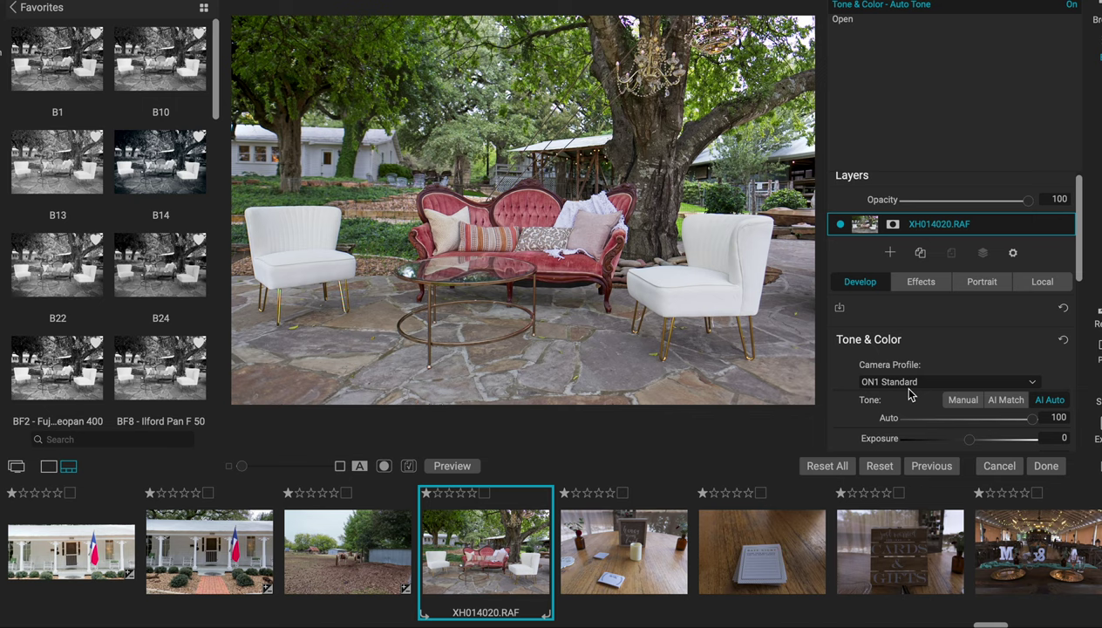
pyautogui.click(615, 544)
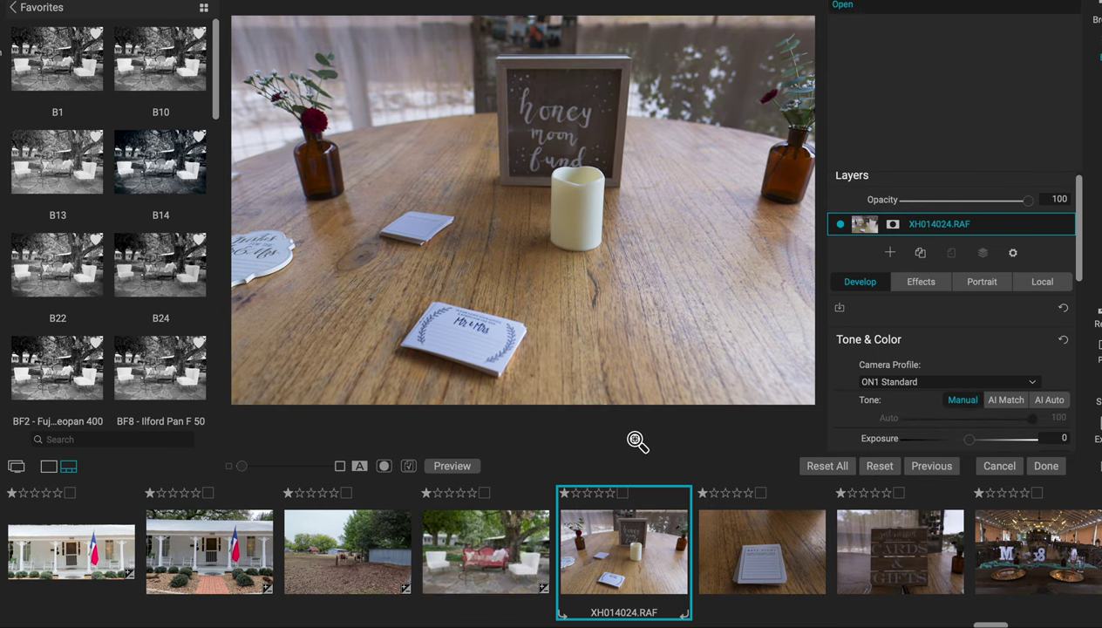
pyautogui.click(1048, 405)
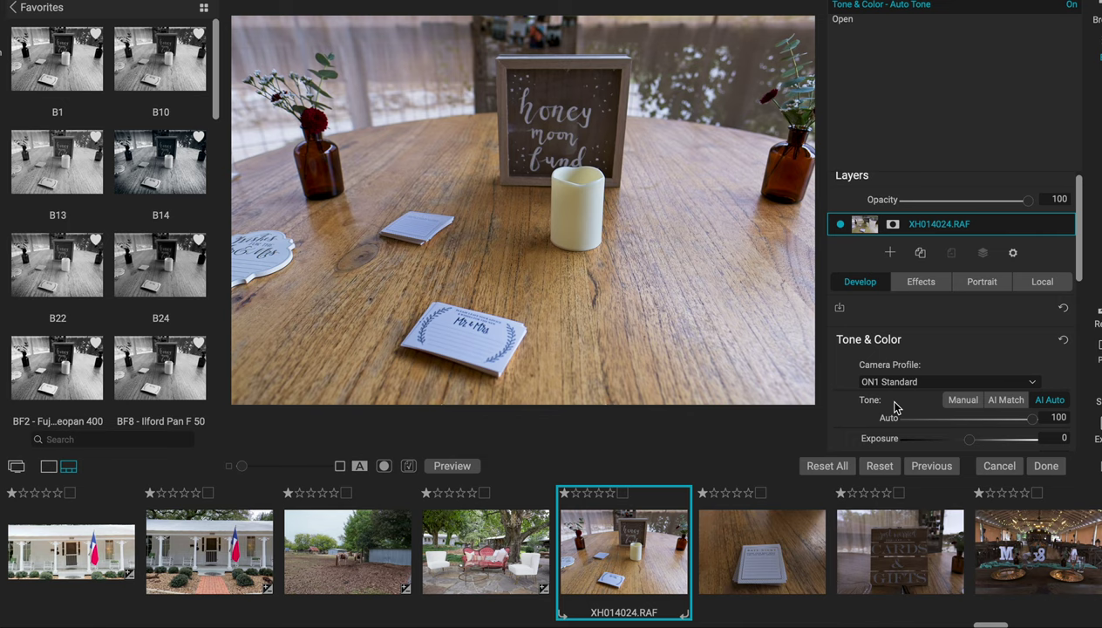
pyautogui.scroll(-3, 954, 396)
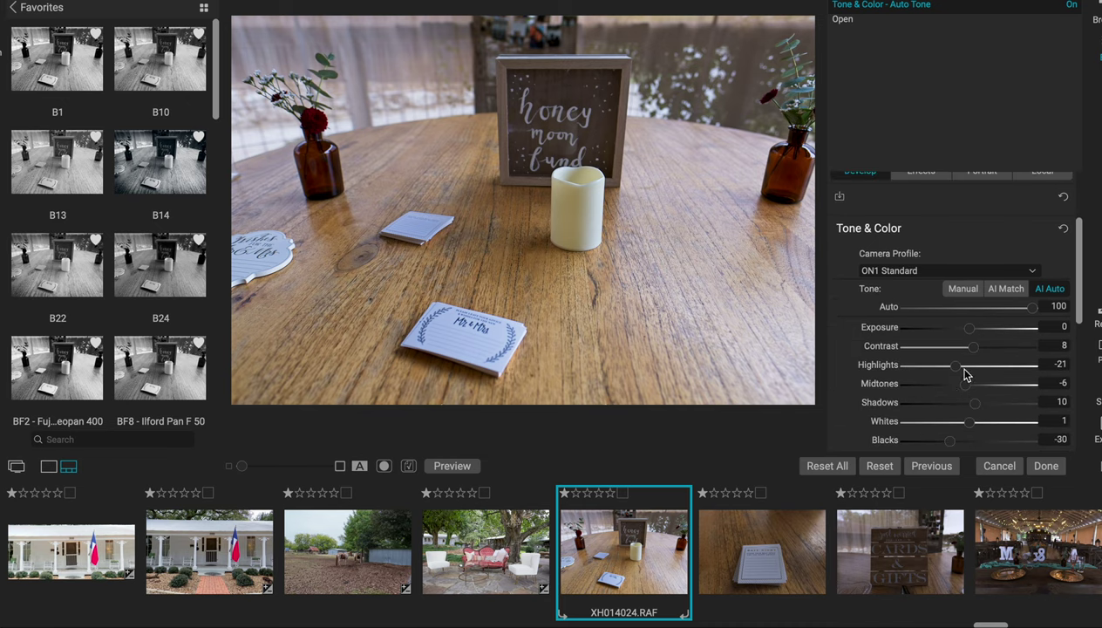
pyautogui.moveTo(974, 348); pyautogui.dragTo(982, 349)
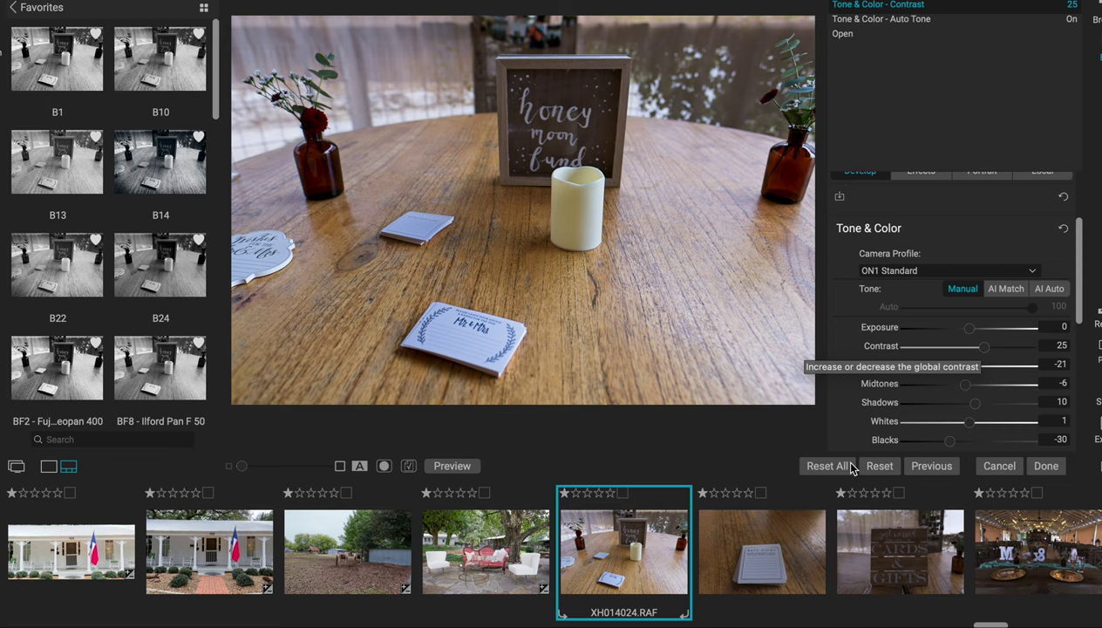
# - Open the date night cards photo XH014026.RAF, apply AI Auto tone and set its contrast to 21
pyautogui.click(760, 557)
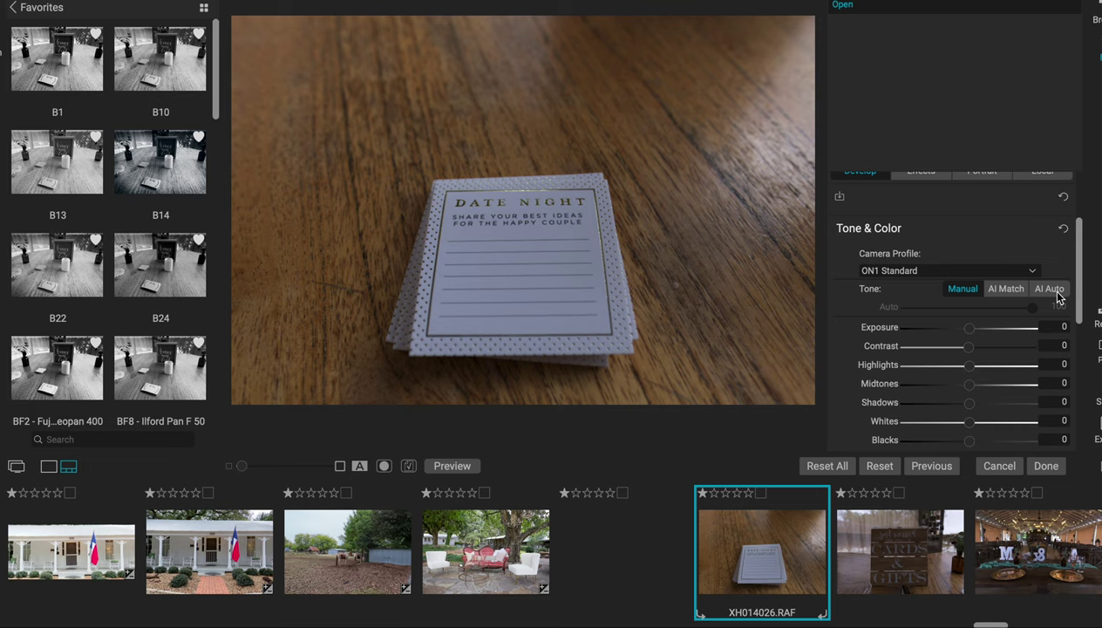
pyautogui.scroll(3, 1058, 297)
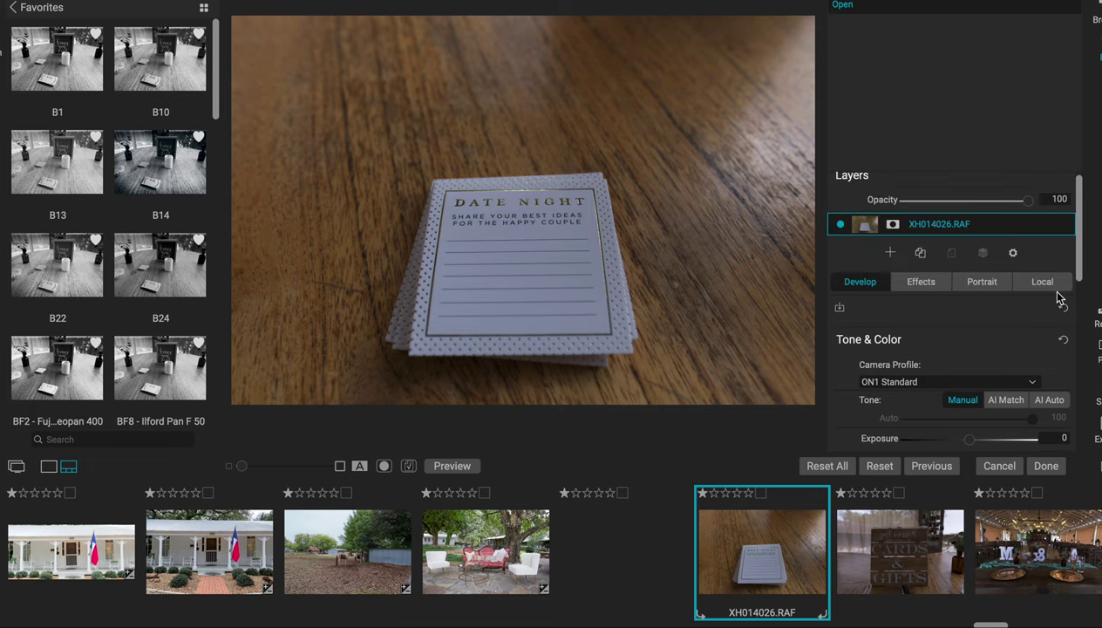
pyautogui.click(1053, 402)
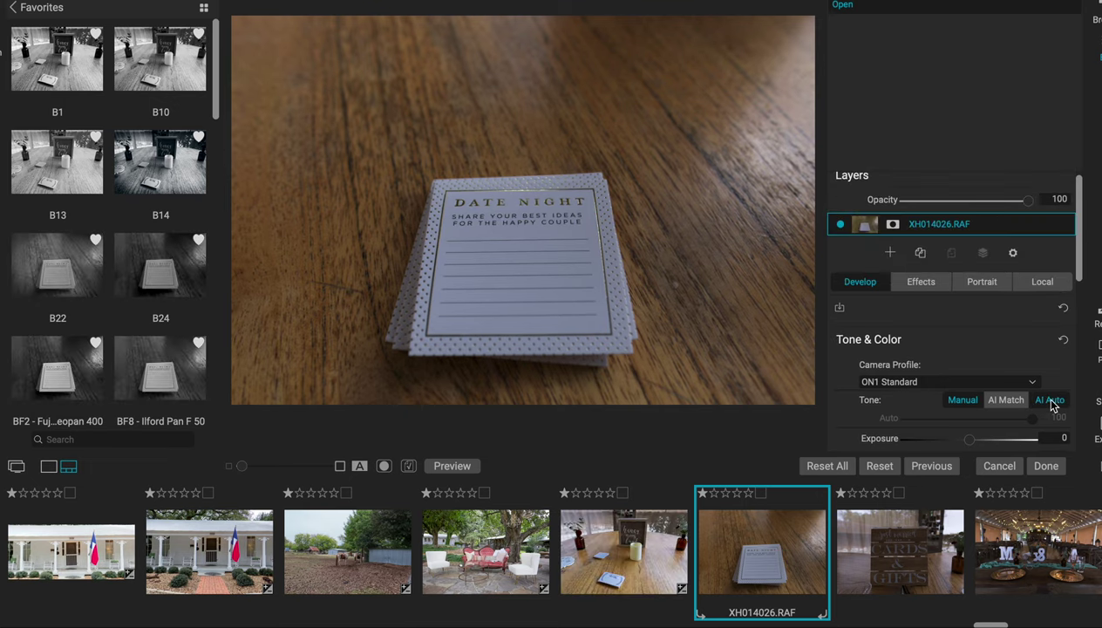
pyautogui.scroll(-3, 1020, 405)
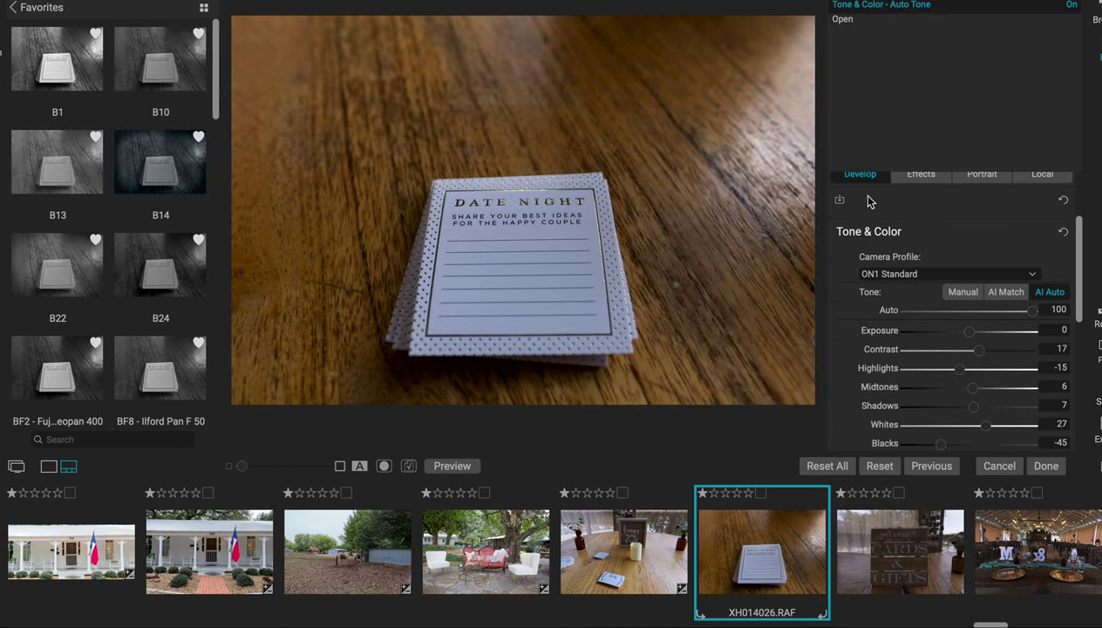
pyautogui.moveTo(984, 353); pyautogui.dragTo(979, 357)
pyautogui.click(918, 21)
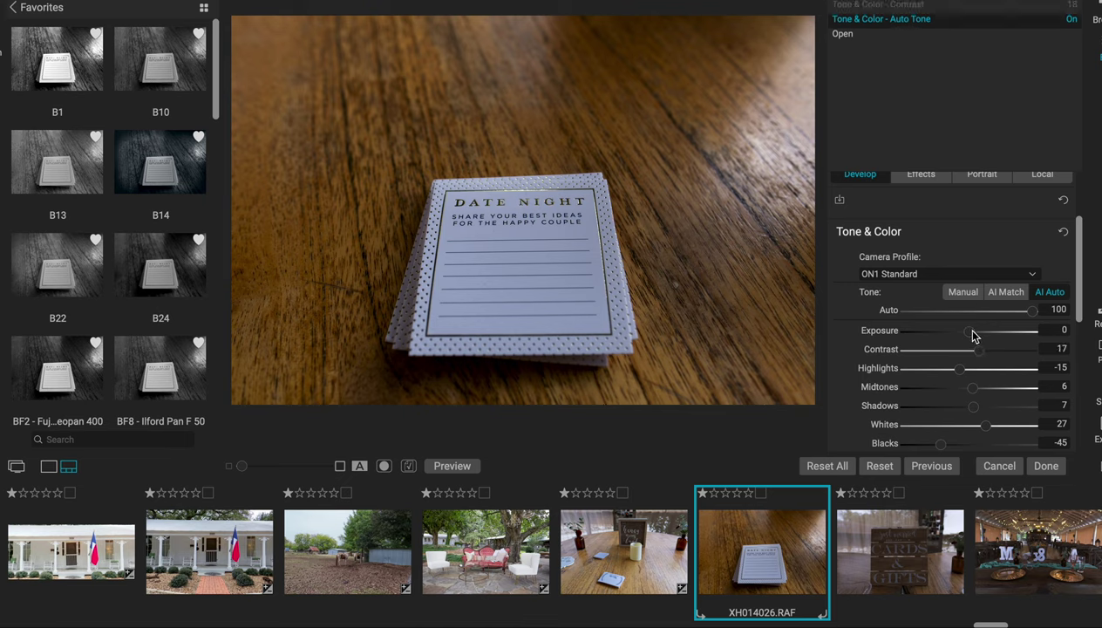
pyautogui.moveTo(984, 357); pyautogui.dragTo(981, 357)
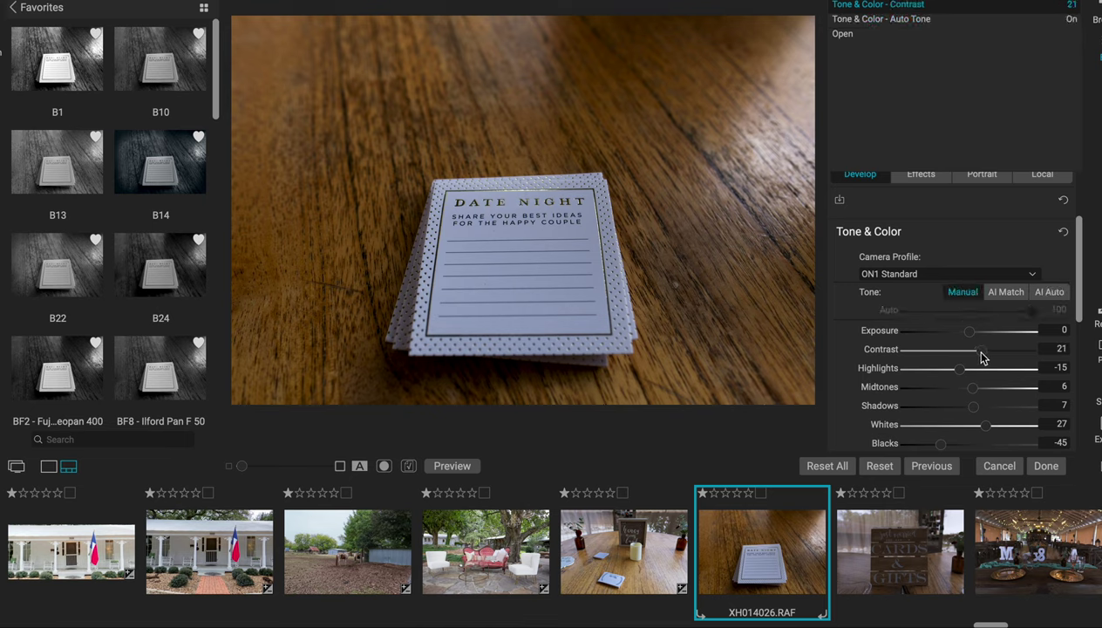
# - Open the cards and gifts sign photo XH014028.RAF, apply AI Auto tone, and set contrast to 9 and midtones to 25
pyautogui.click(901, 554)
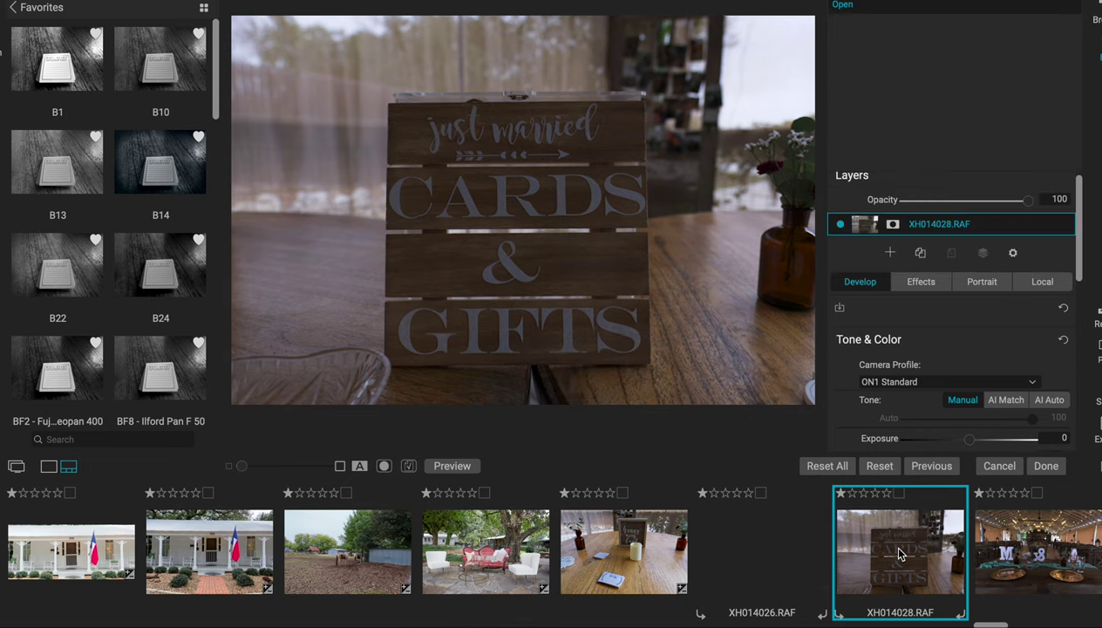
pyautogui.click(1049, 403)
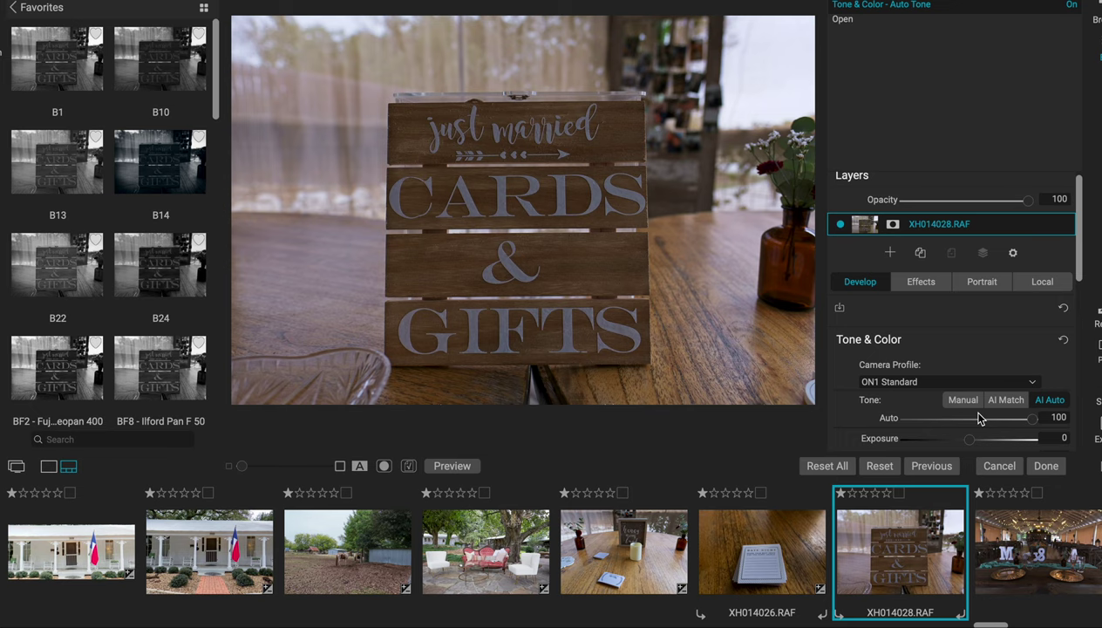
pyautogui.scroll(-3, 970, 416)
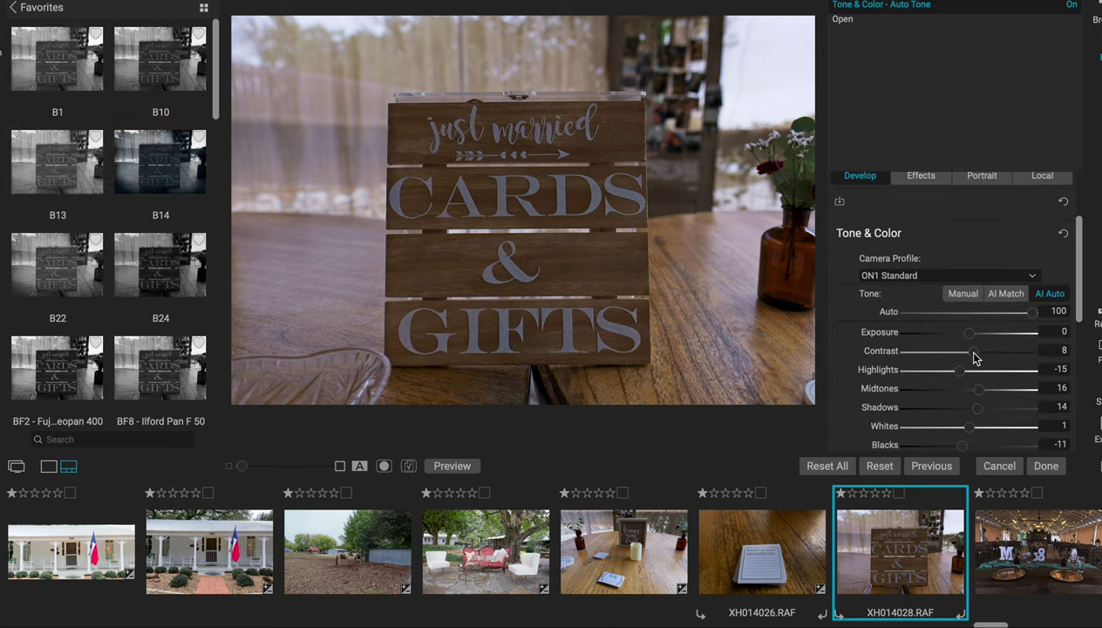
pyautogui.moveTo(974, 357); pyautogui.dragTo(984, 390)
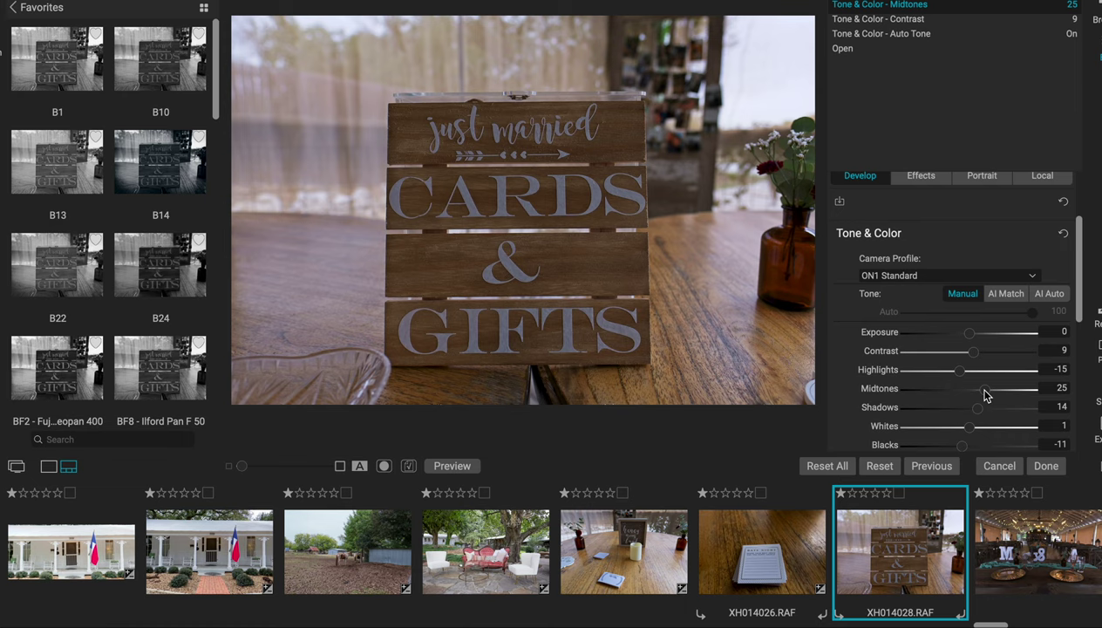
# - Open the reception hall table photo XH014035.RAF and apply AI Auto tone
pyautogui.hscroll(3, 783, 582)
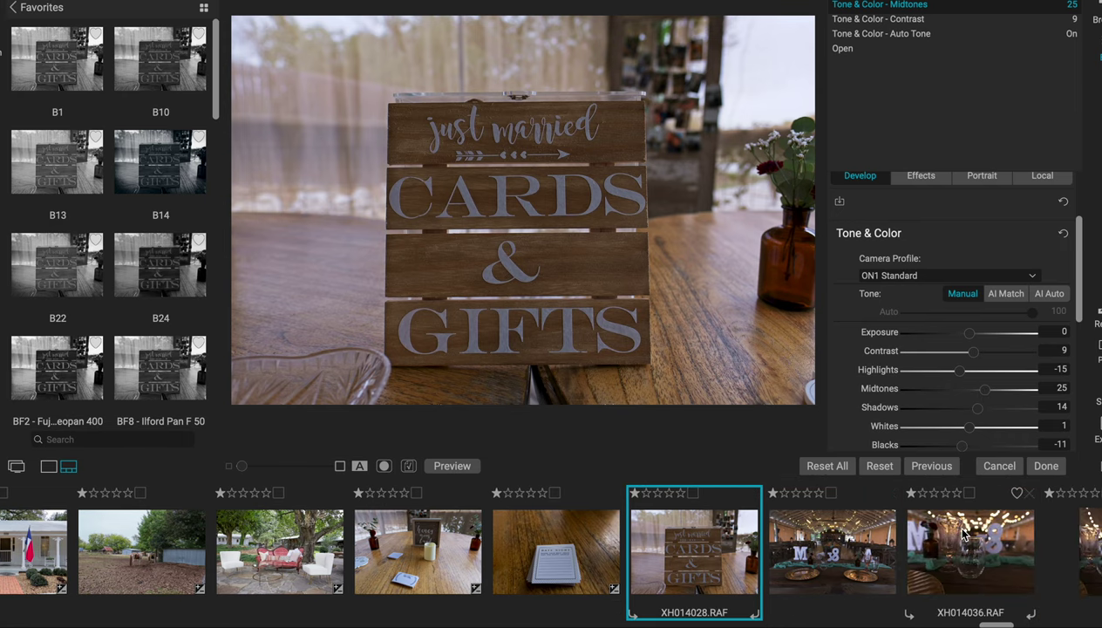
pyautogui.click(835, 558)
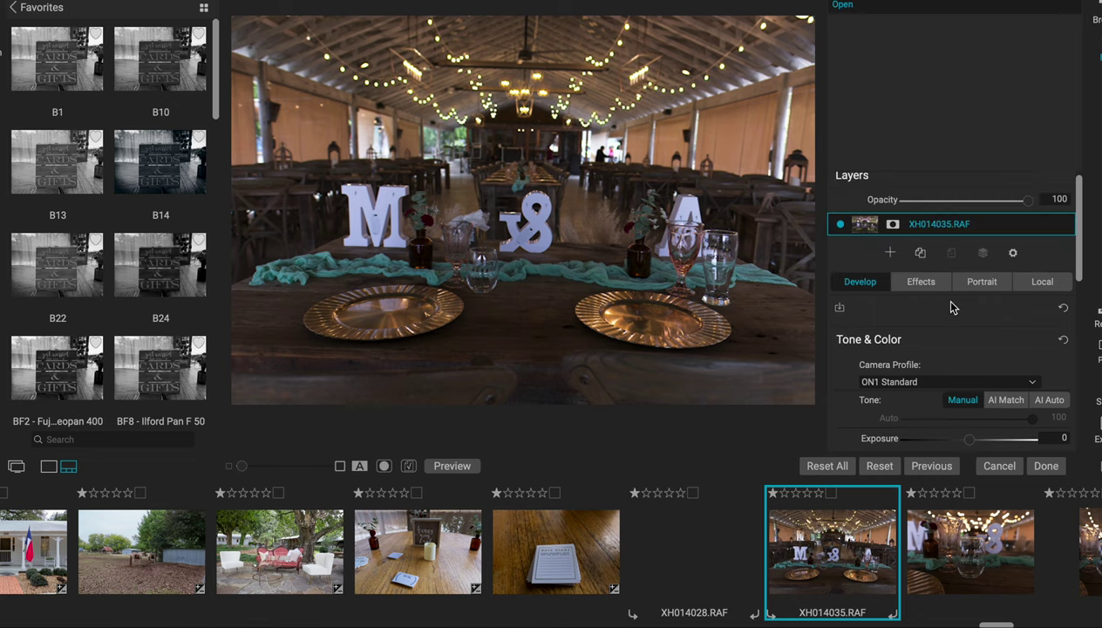
pyautogui.click(1050, 400)
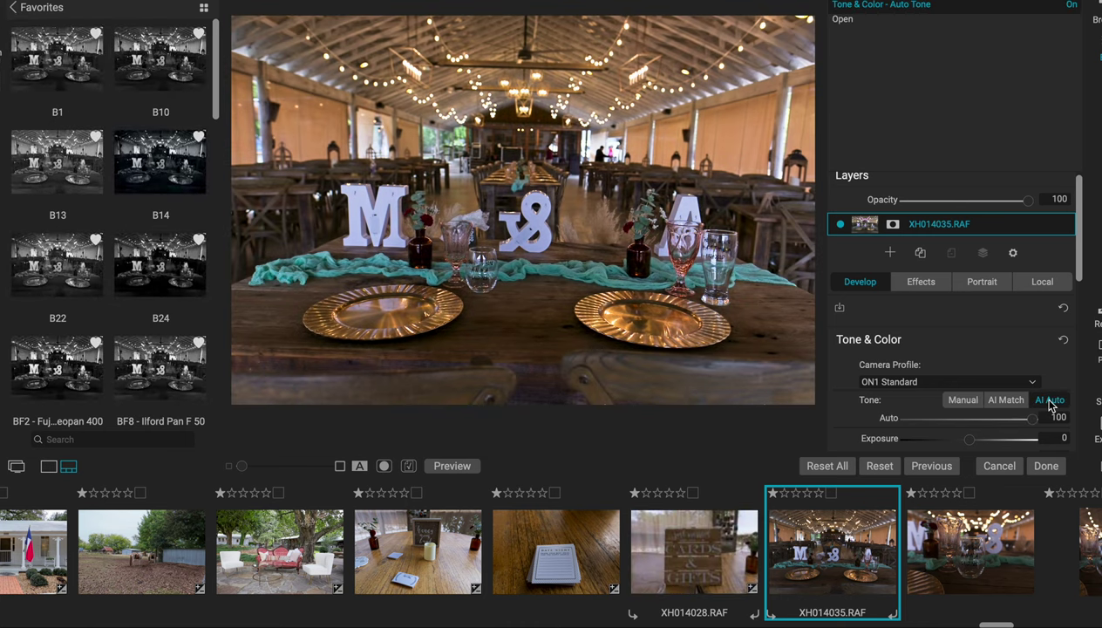
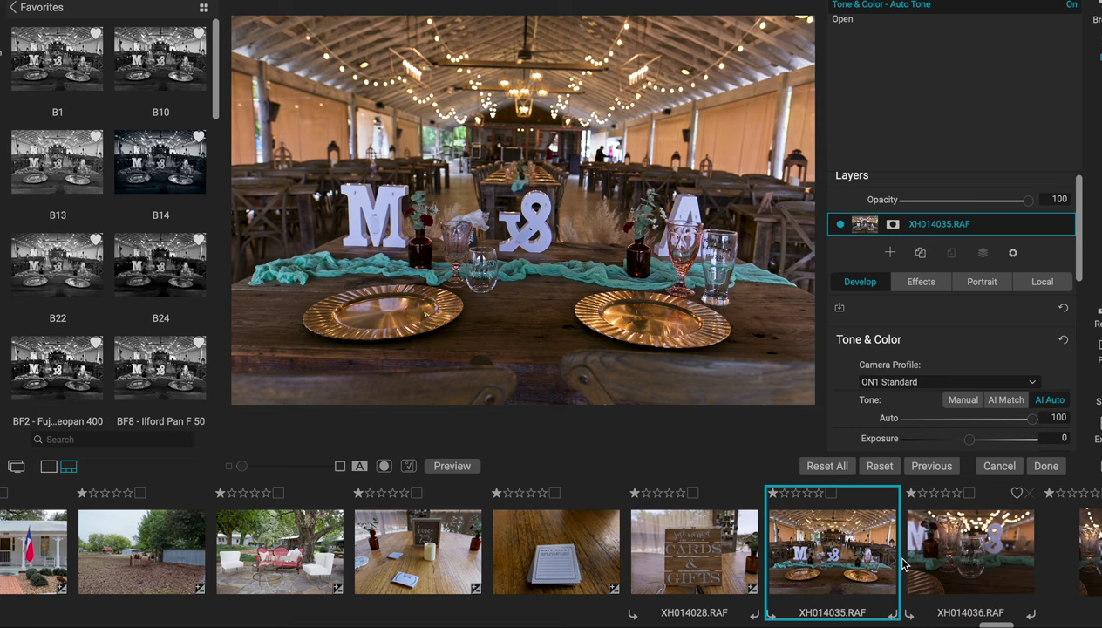
# - Open the horizontal glassware close-up XH014036.RAF and apply AI Auto tone
pyautogui.scroll(-2, 903, 562)
pyautogui.click(726, 569)
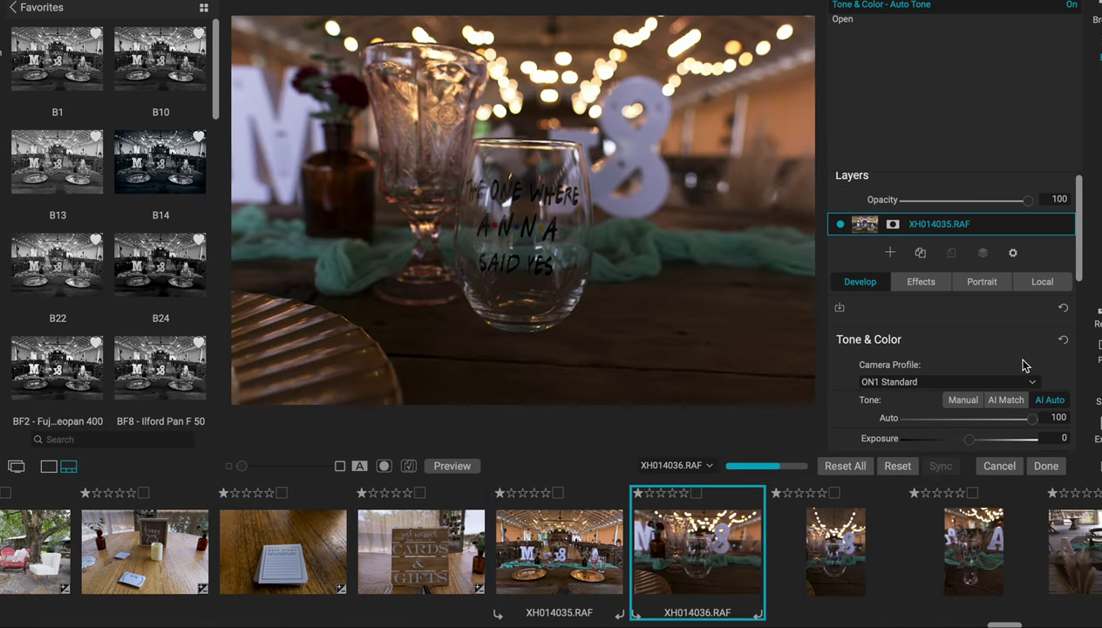
pyautogui.click(1048, 399)
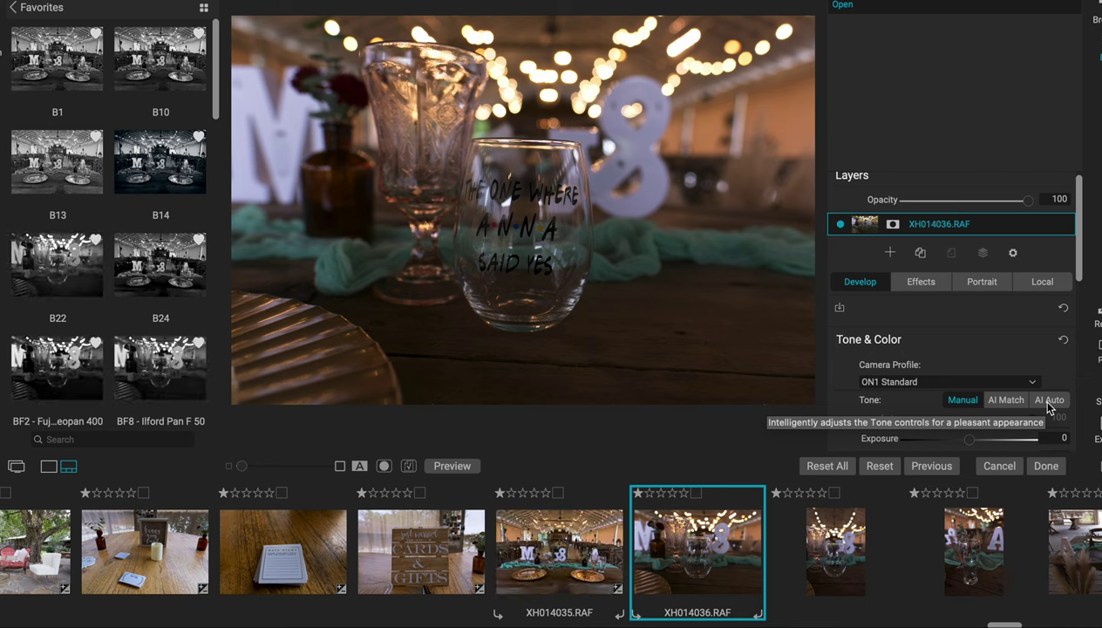
pyautogui.click(1047, 403)
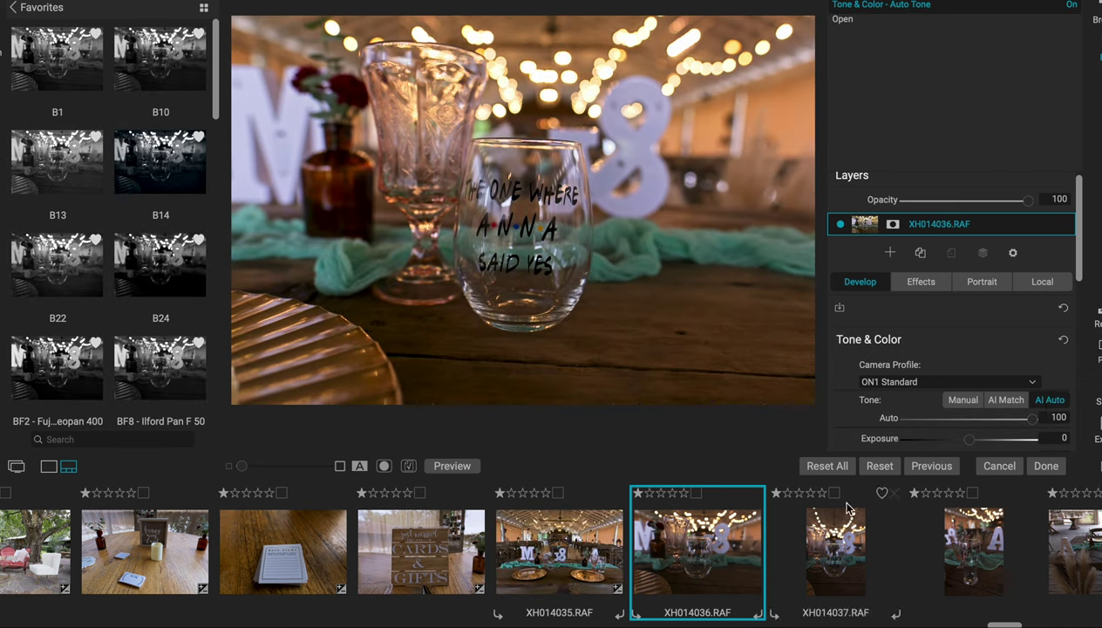
# - Open the vertical glass photo XH014037.RAF and remove its one-star rating
pyautogui.click(811, 536)
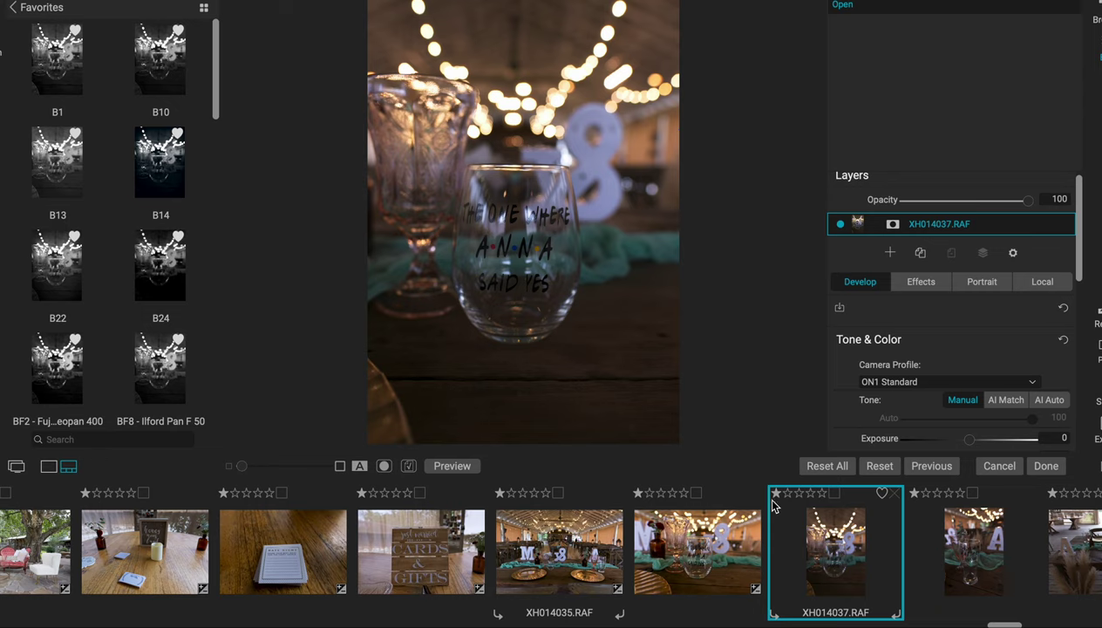
pyautogui.click(776, 493)
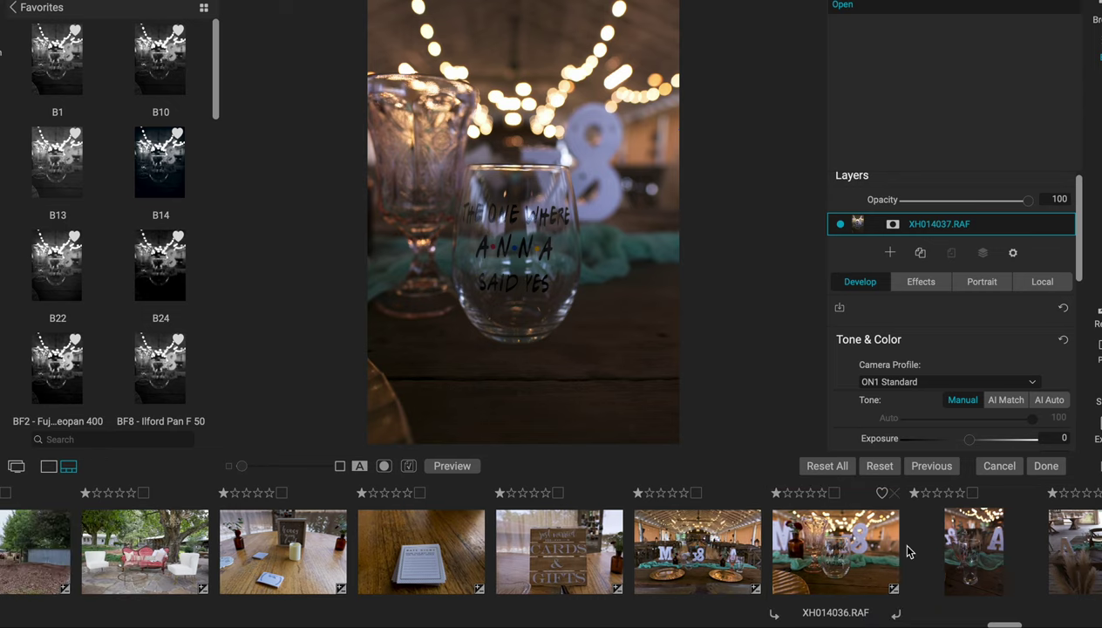
# - Open the vertical beer glass photo XH014039.RAF, apply AI Auto tone, and set contrast to 13 and midtones to 42
pyautogui.click(951, 549)
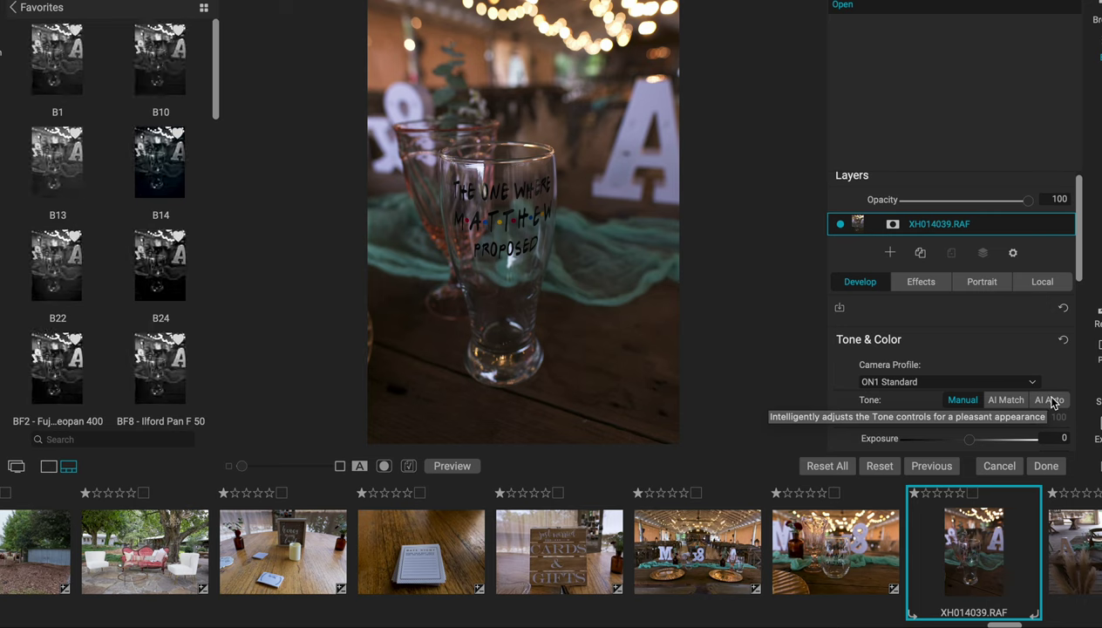
pyautogui.click(1050, 400)
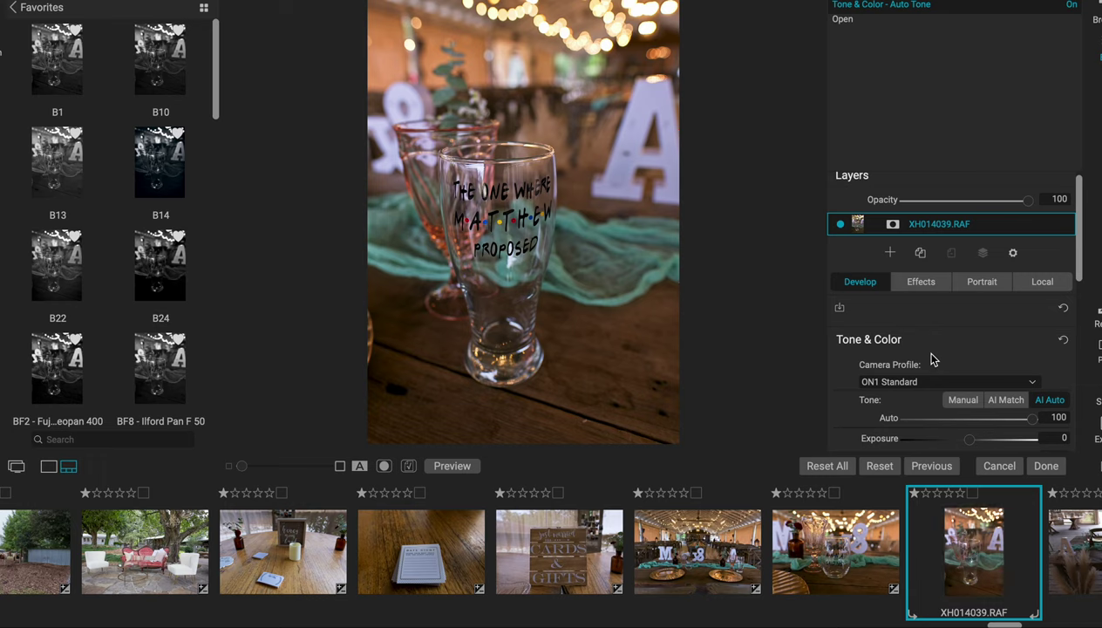
pyautogui.scroll(-1, 959, 352)
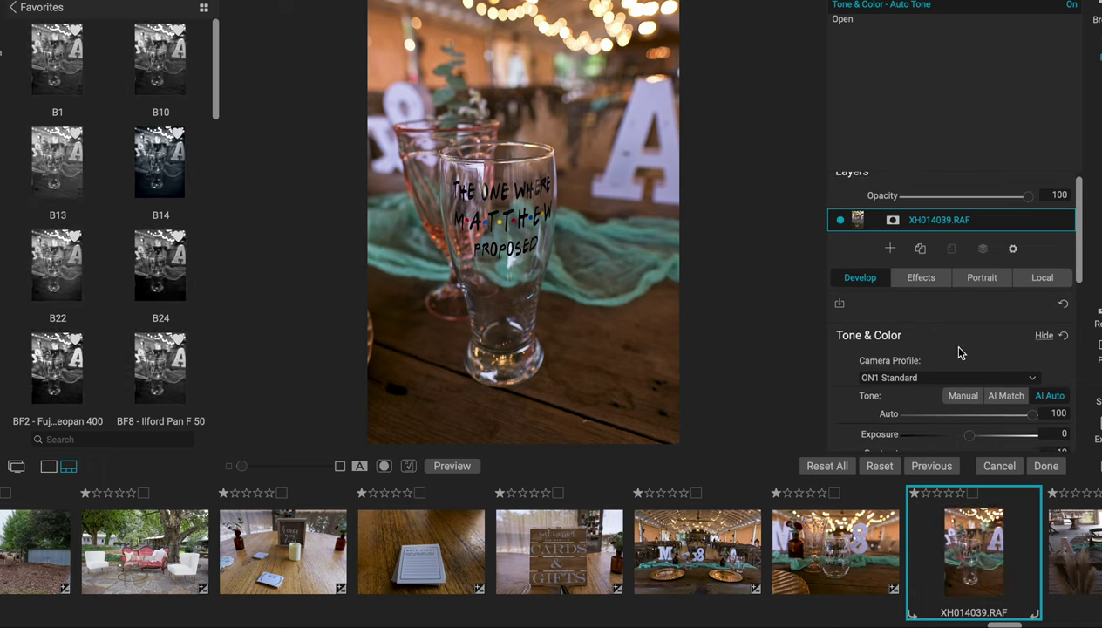
pyautogui.scroll(-3, 959, 352)
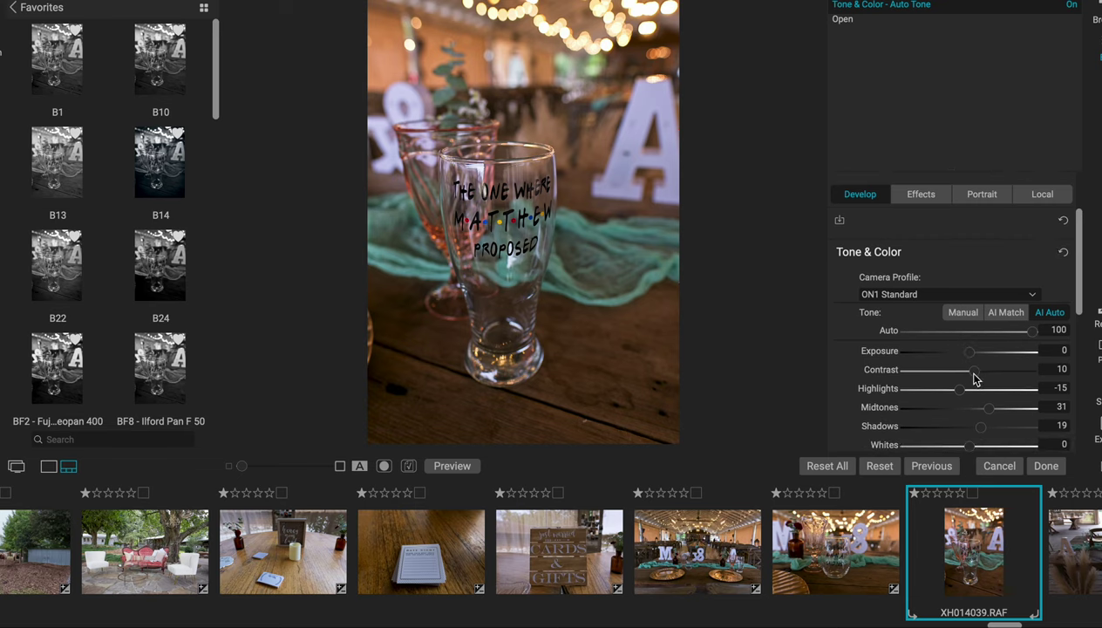
pyautogui.moveTo(974, 376); pyautogui.dragTo(995, 411)
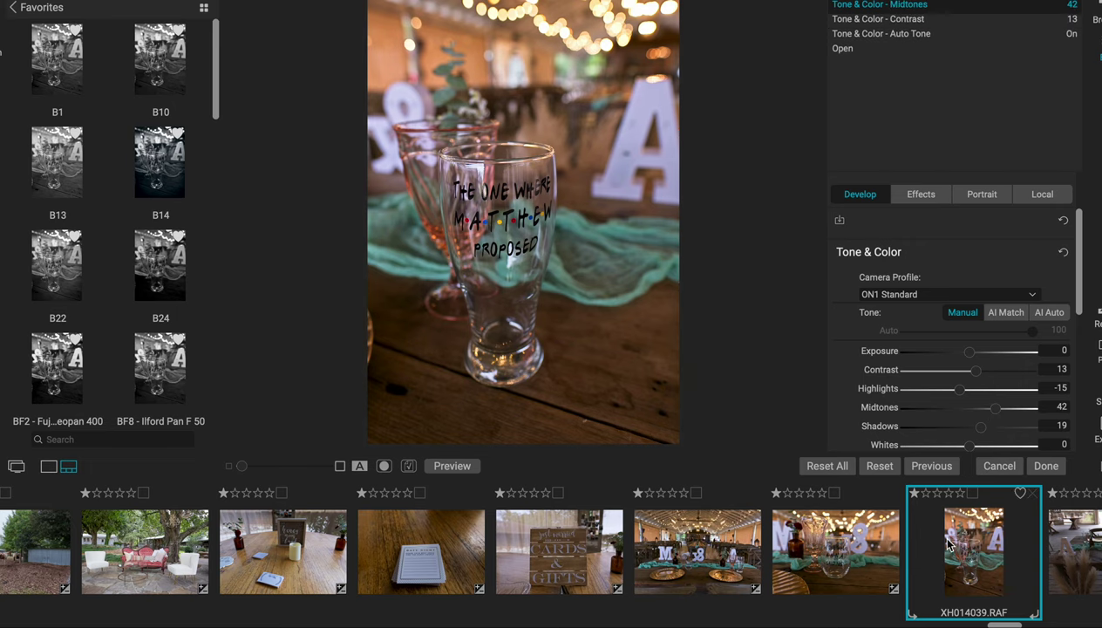
# - Open the pampas grass table photo XH014041.RAF, apply AI Auto tone and set its contrast to 18
pyautogui.scroll(-3, 948, 545)
pyautogui.click(678, 562)
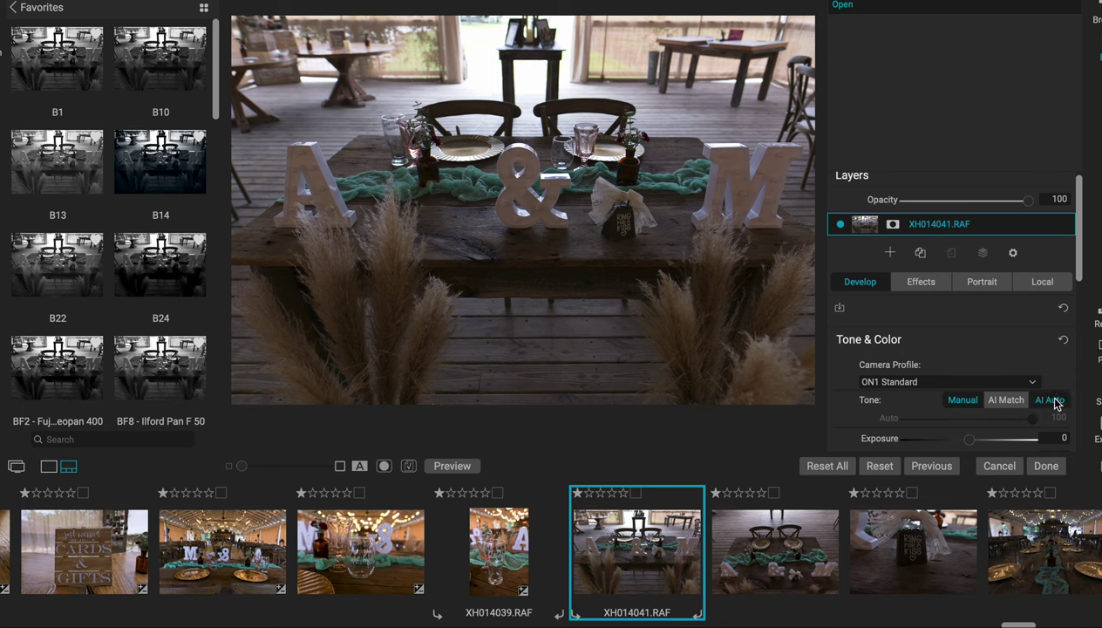
pyautogui.click(1055, 401)
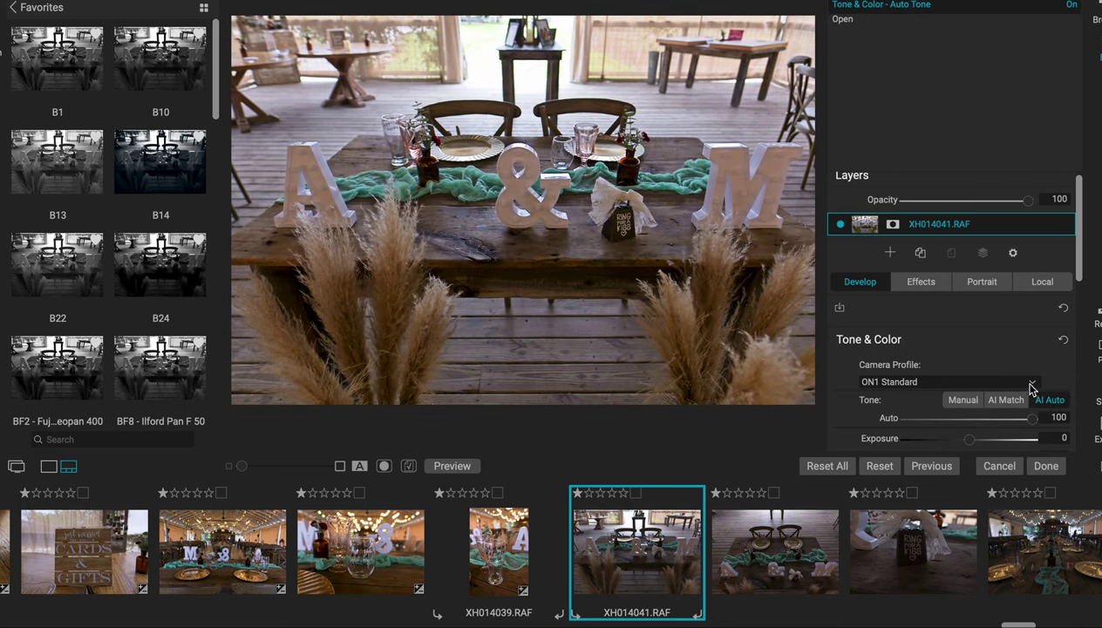
pyautogui.scroll(-1, 1031, 388)
pyautogui.moveTo(976, 383); pyautogui.dragTo(979, 384)
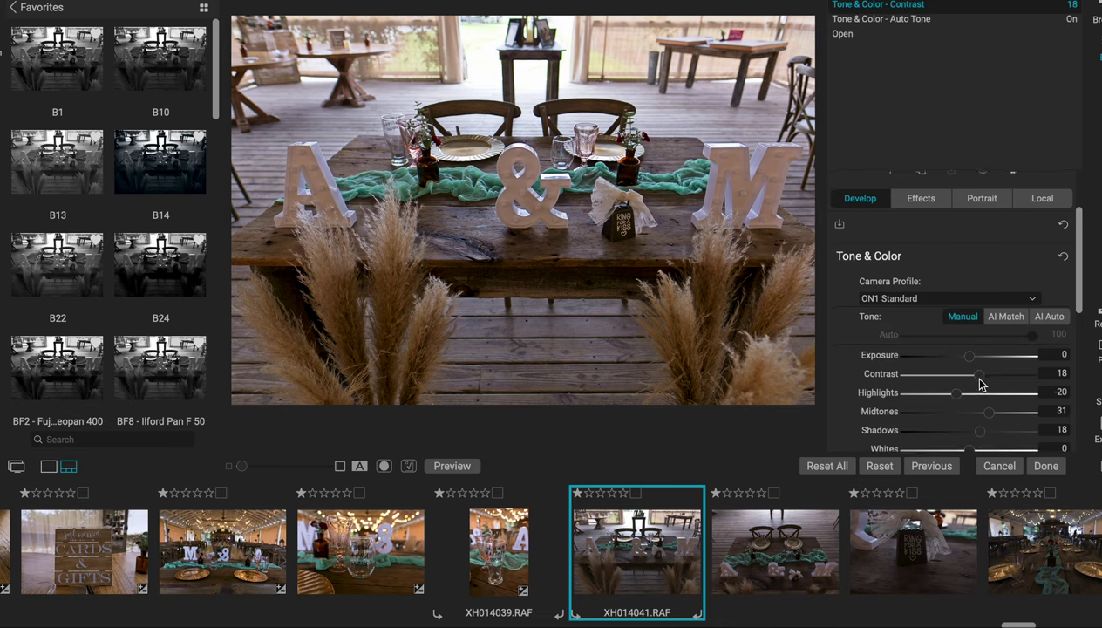
# - Open the table overview photo XH014042.RAF, apply AI Auto tone, and set its contrast to 16
pyautogui.scroll(-1, 981, 384)
pyautogui.click(795, 551)
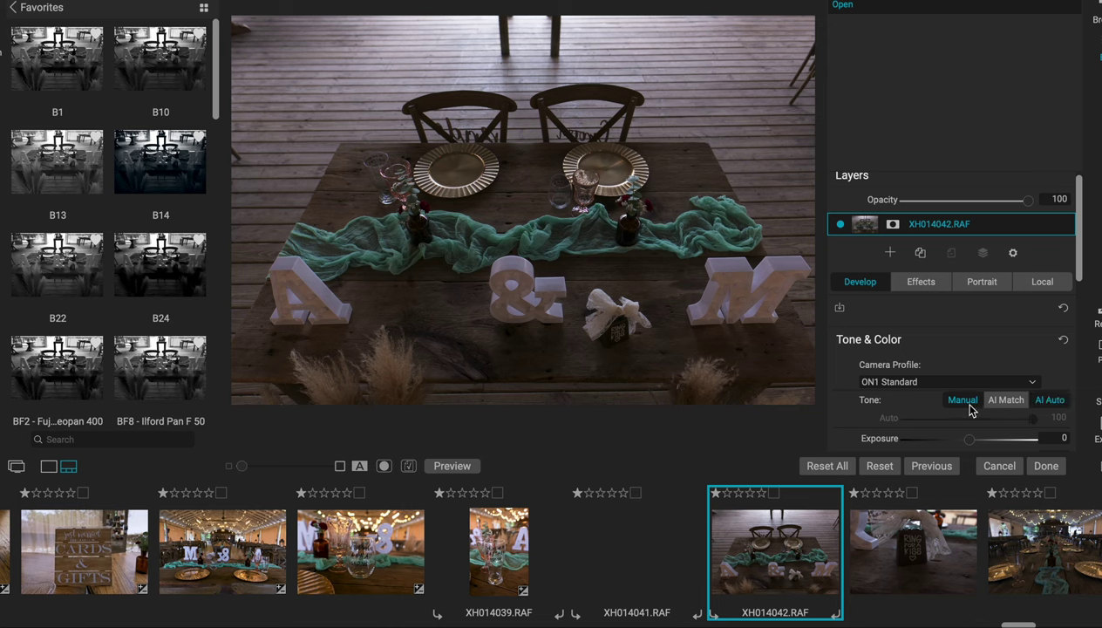
pyautogui.scroll(-3, 972, 410)
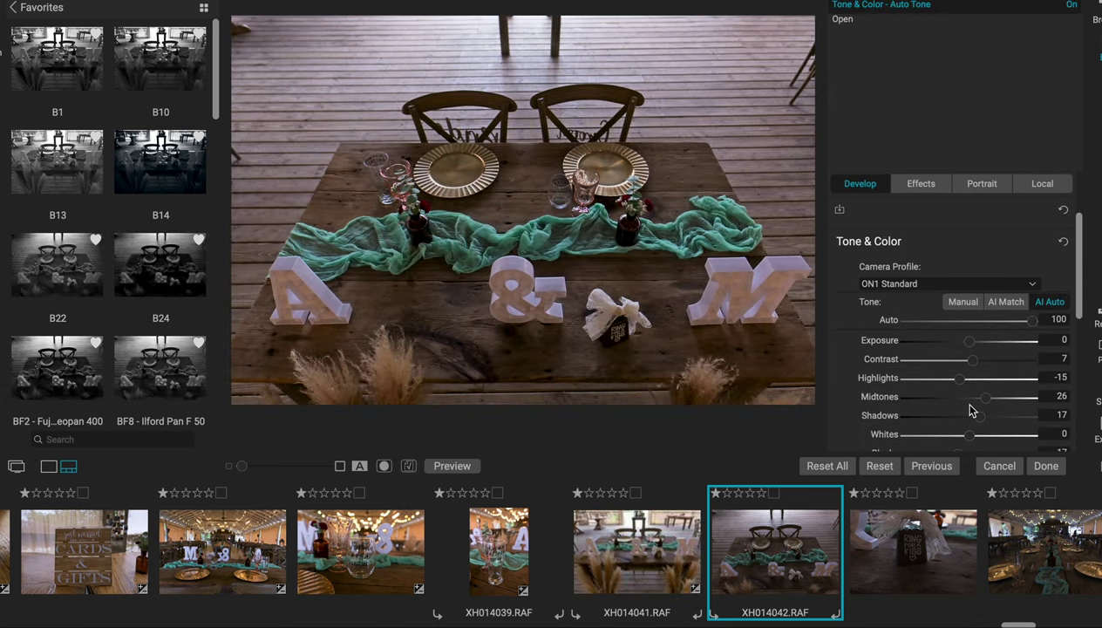
pyautogui.moveTo(973, 362); pyautogui.dragTo(978, 366)
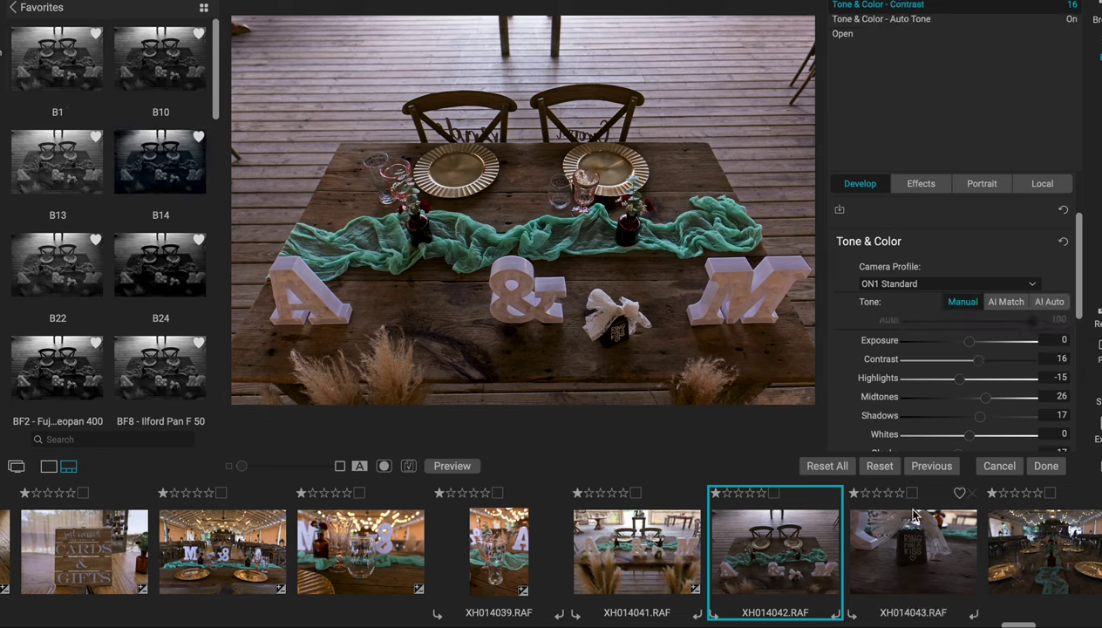
# - Open the bell close-up XH014043.RAF, apply AI Auto tone, and set contrast to -5 and midtones to 51
pyautogui.scroll(-5, 683, 562)
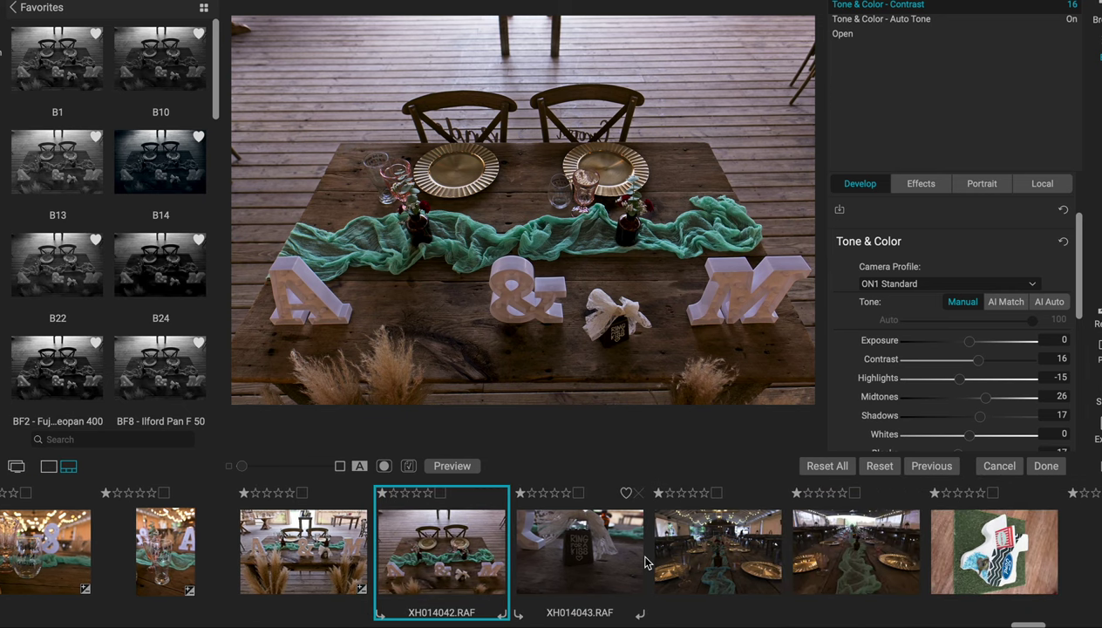
pyautogui.click(641, 562)
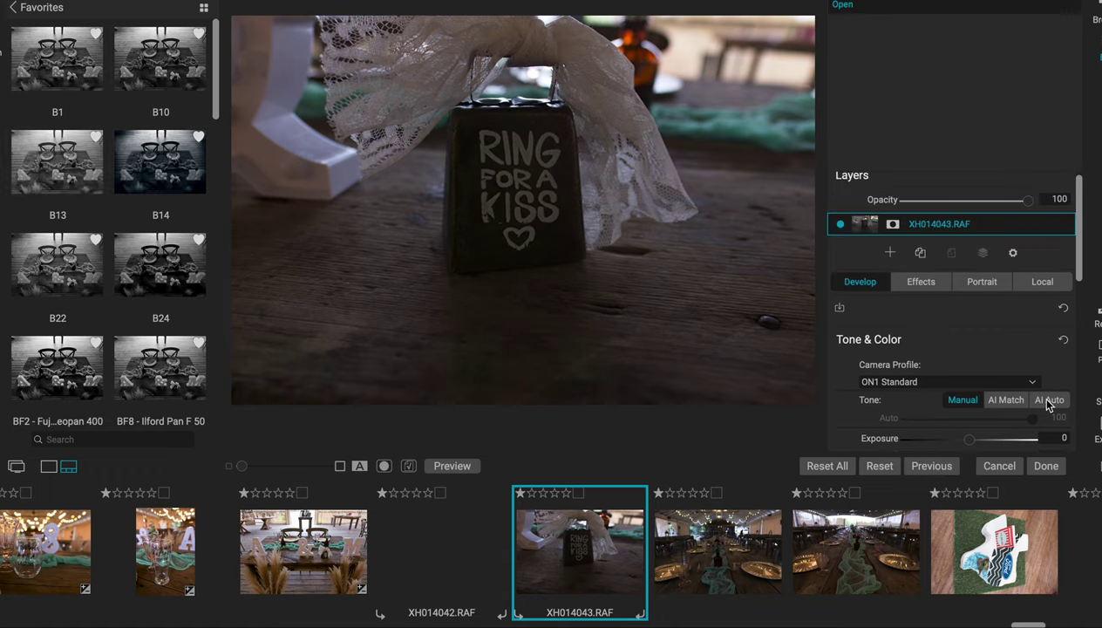
pyautogui.click(1044, 400)
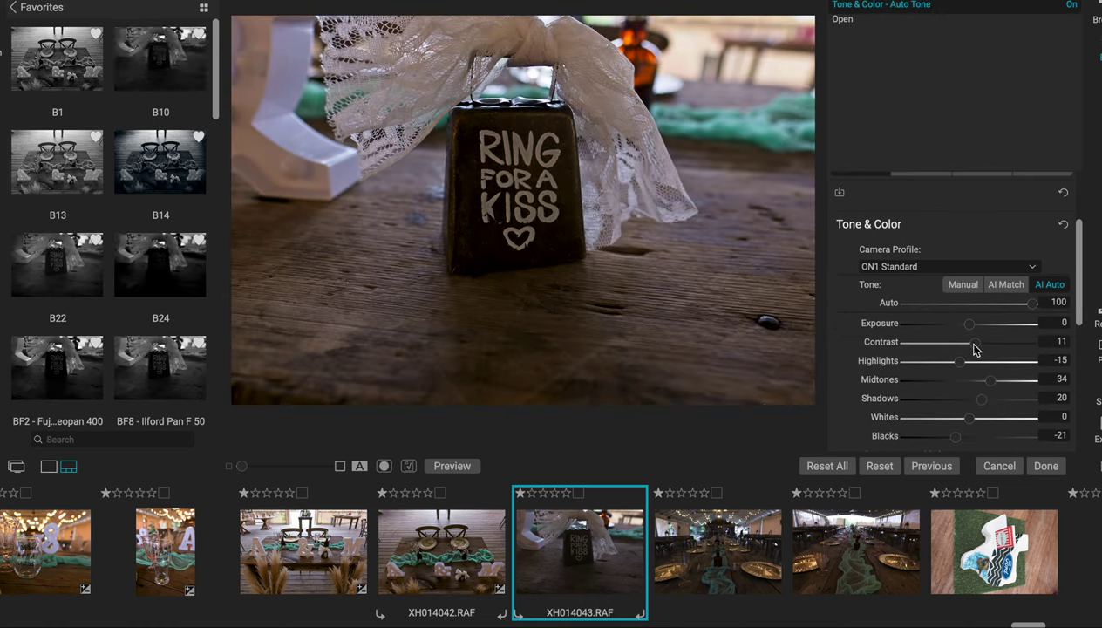
pyautogui.moveTo(974, 347); pyautogui.dragTo(1002, 386)
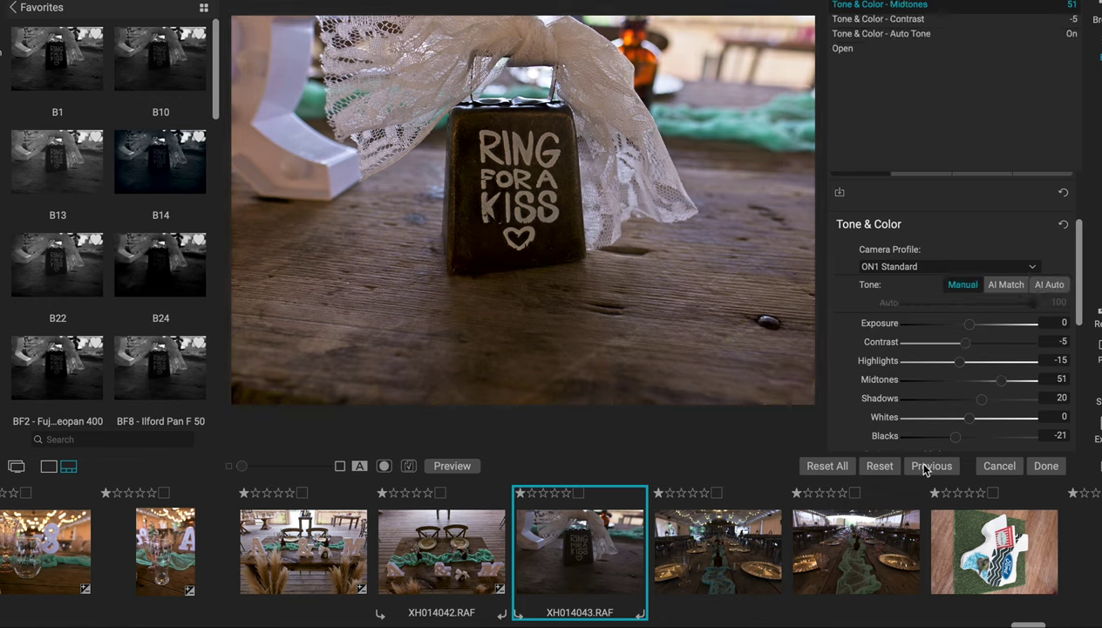
# - Open the long table photo with string lights, XH014044.RAF, and apply AI Auto tone
pyautogui.click(729, 586)
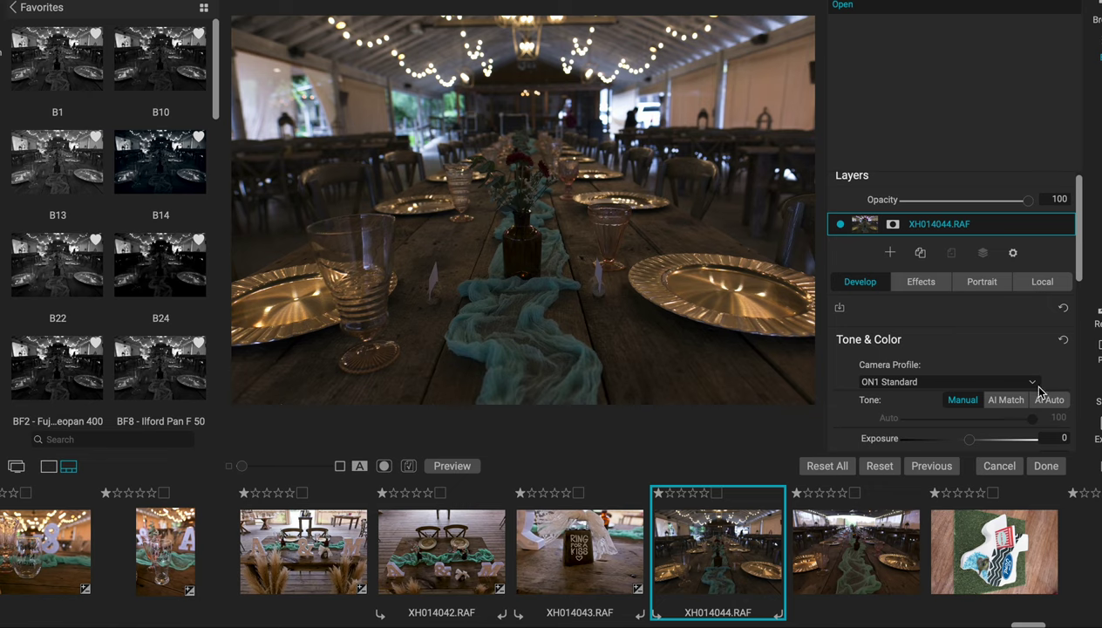
pyautogui.click(1050, 403)
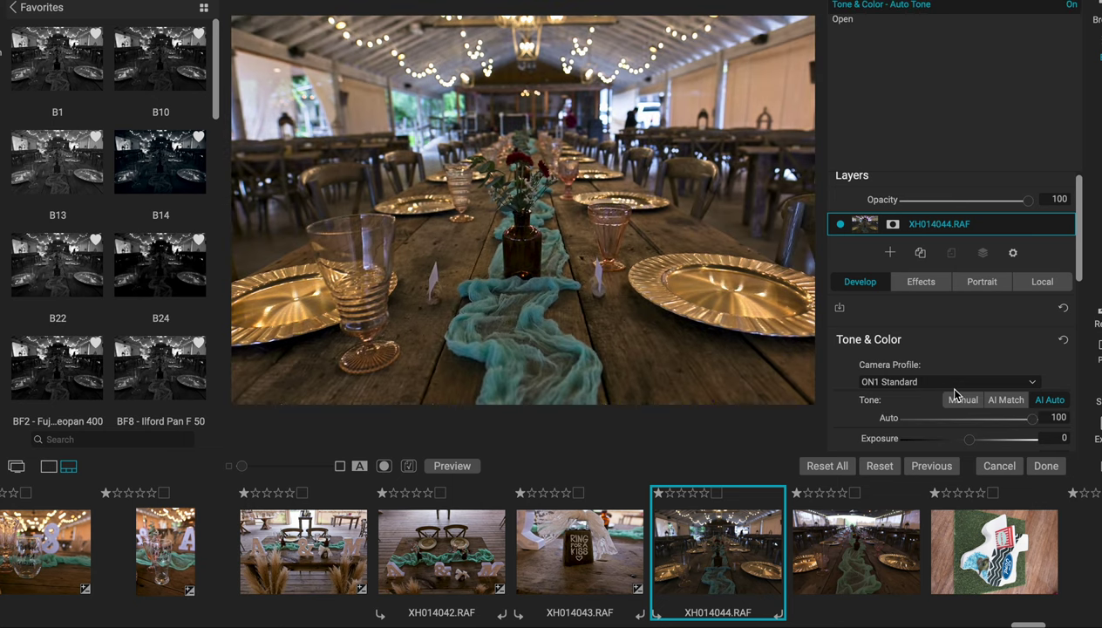
pyautogui.scroll(-1, 956, 394)
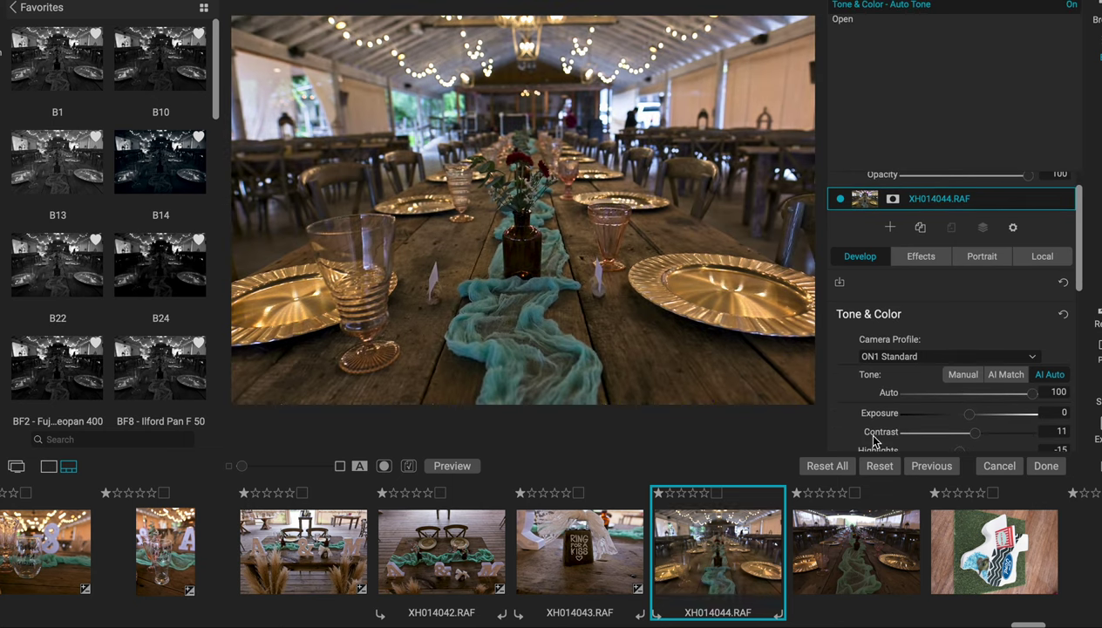
# - Open the second long table photo XH014046.RAF and apply AI Auto tone
pyautogui.click(861, 546)
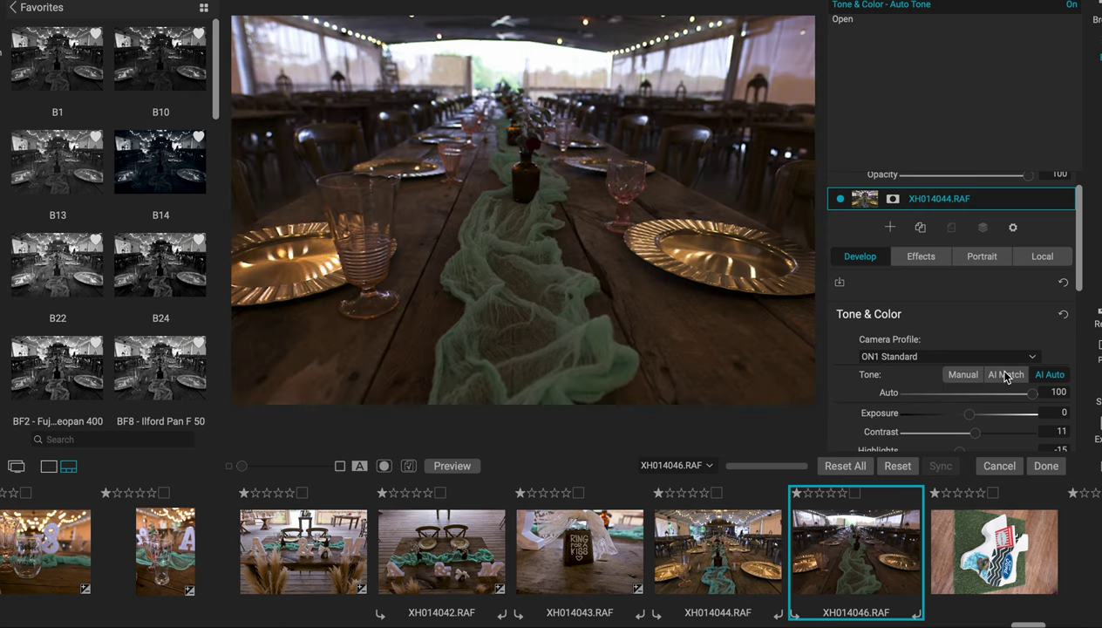
pyautogui.click(1050, 378)
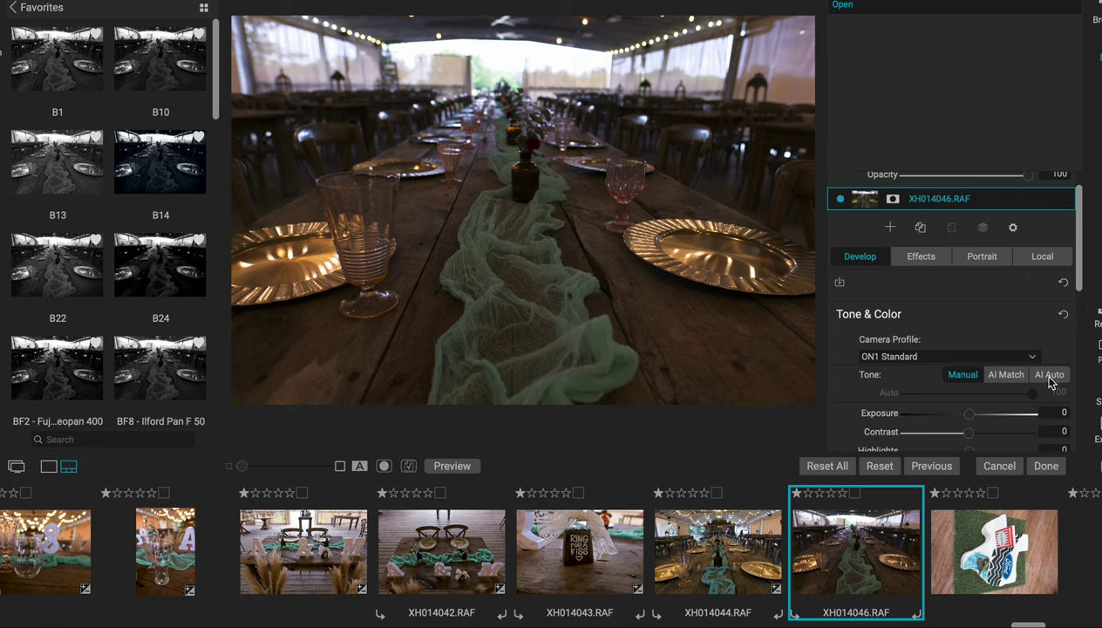
pyautogui.click(1050, 378)
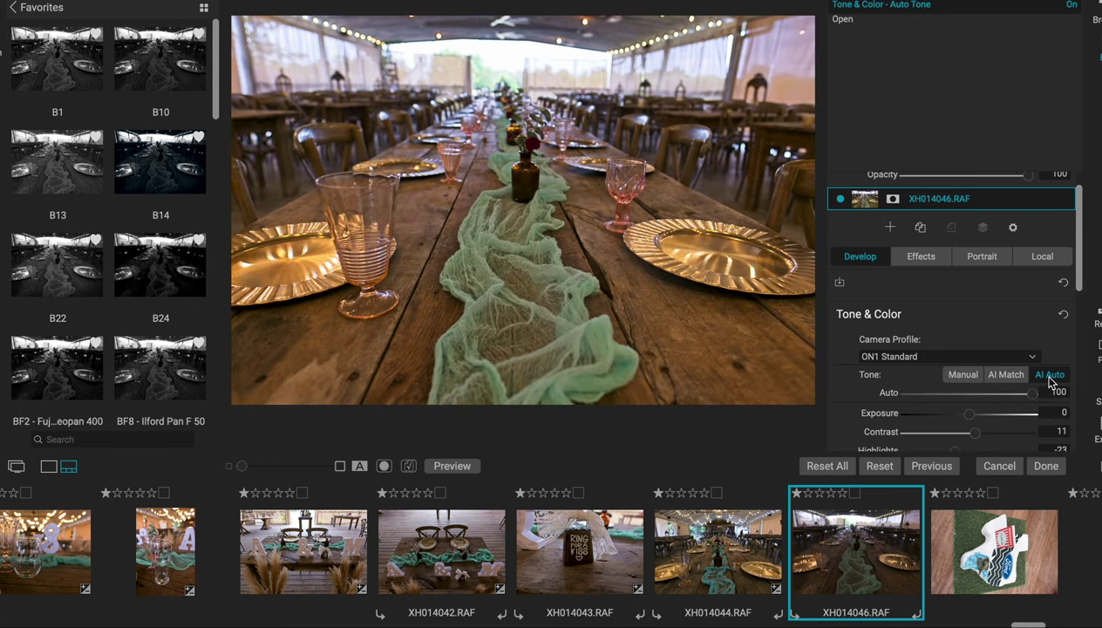
# - Open the Texas-shaped cake photo XH014048.RAF and rotate it upright in the Crop tool with three clockwise quarter turns
pyautogui.hscroll(3, 922, 564)
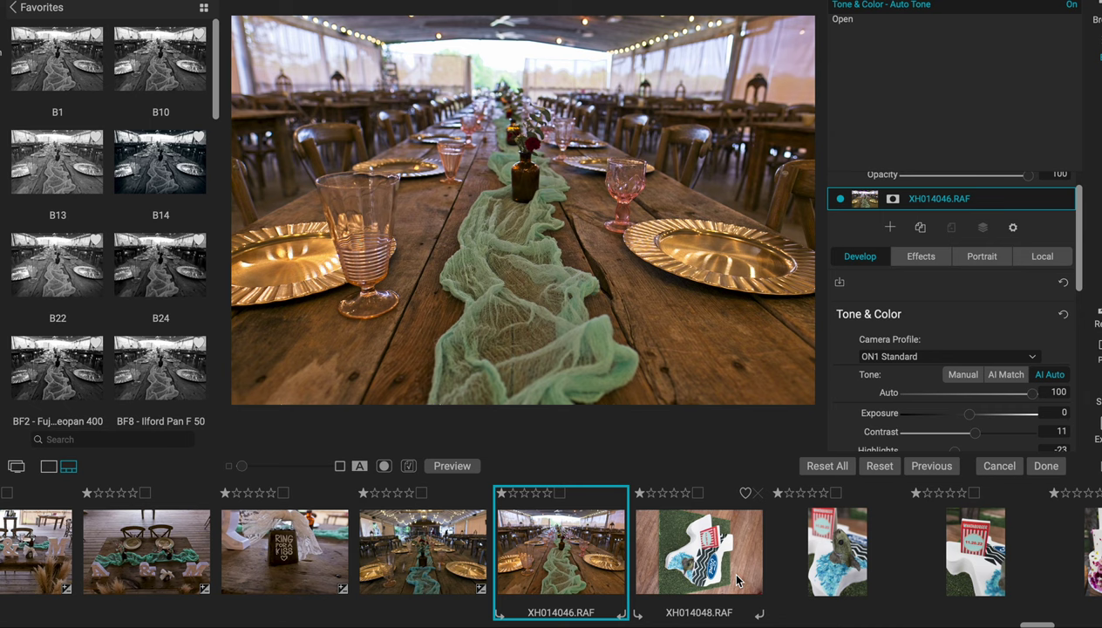
pyautogui.click(738, 581)
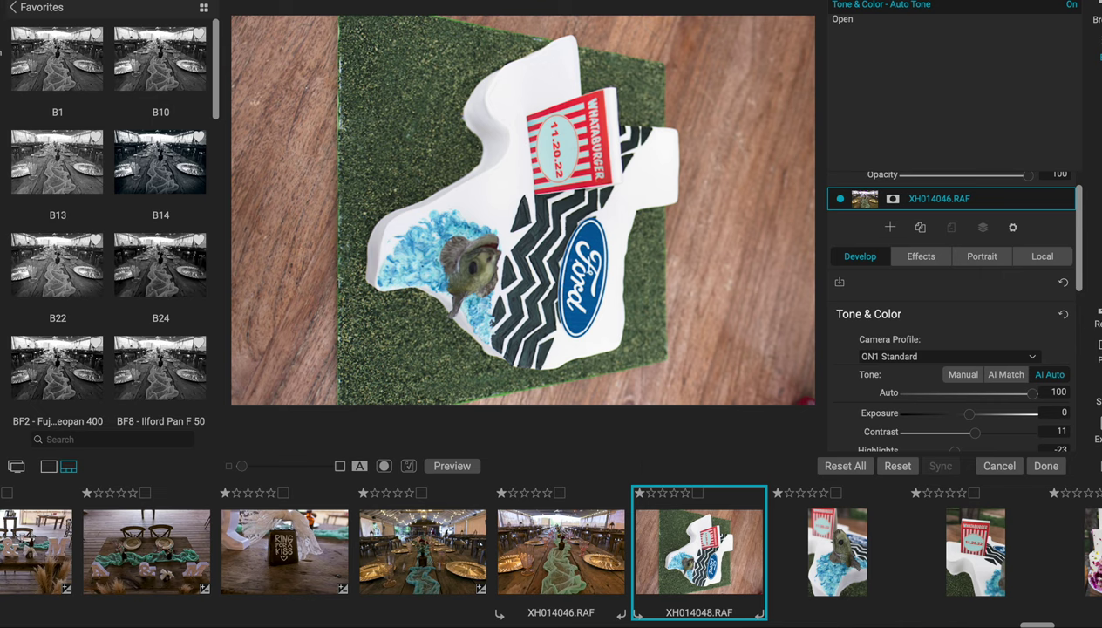
pyautogui.press('c')
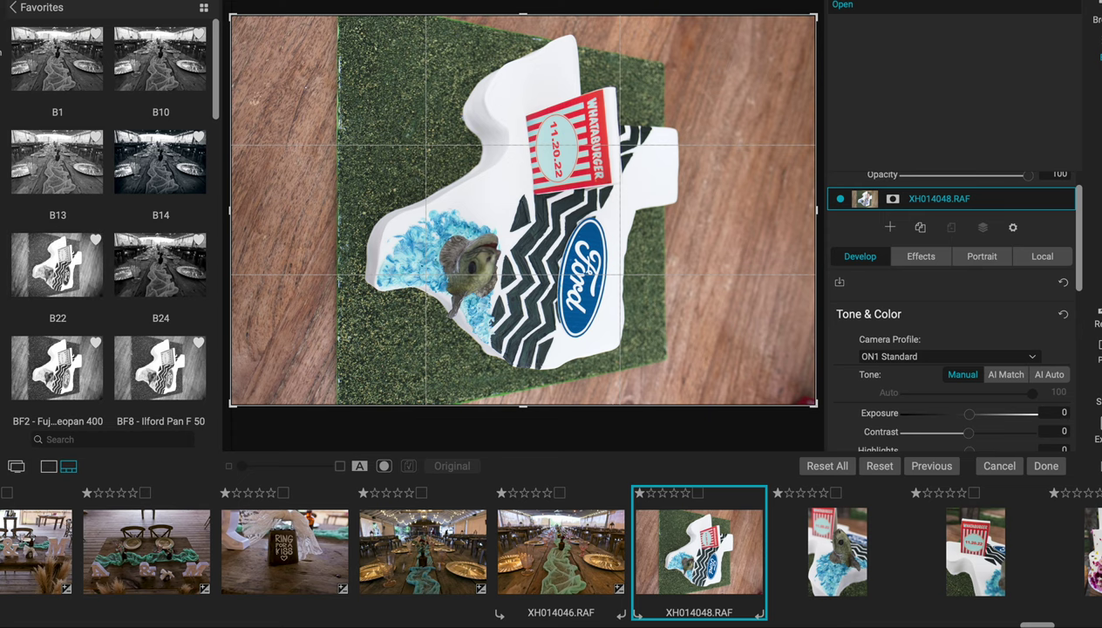
pyautogui.hotkey('ctrl', ']')
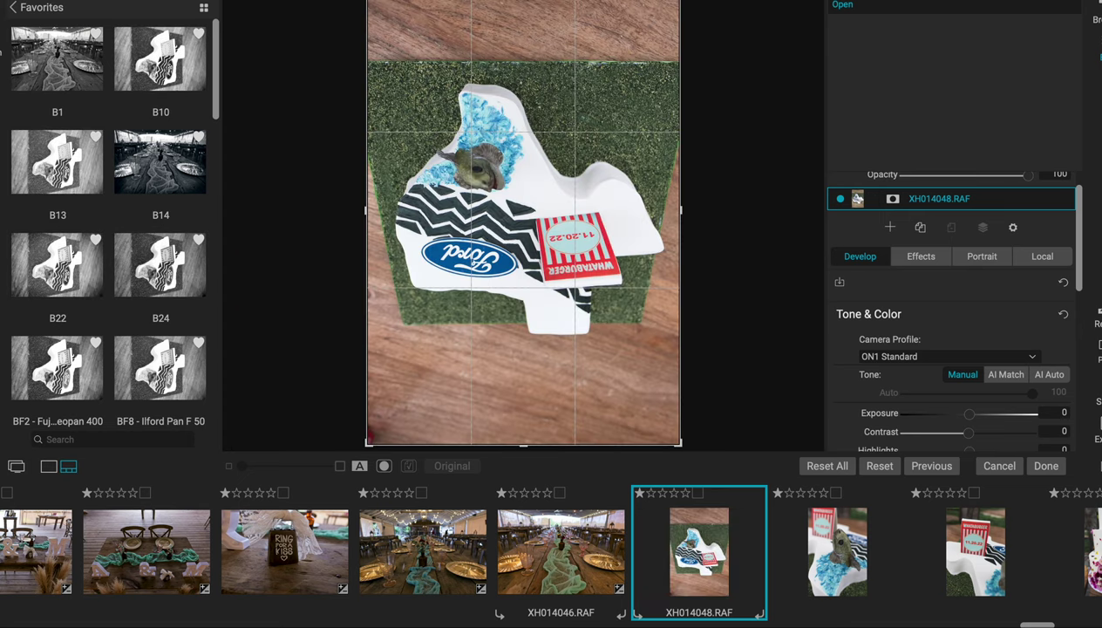
pyautogui.hotkey('ctrl', ']')
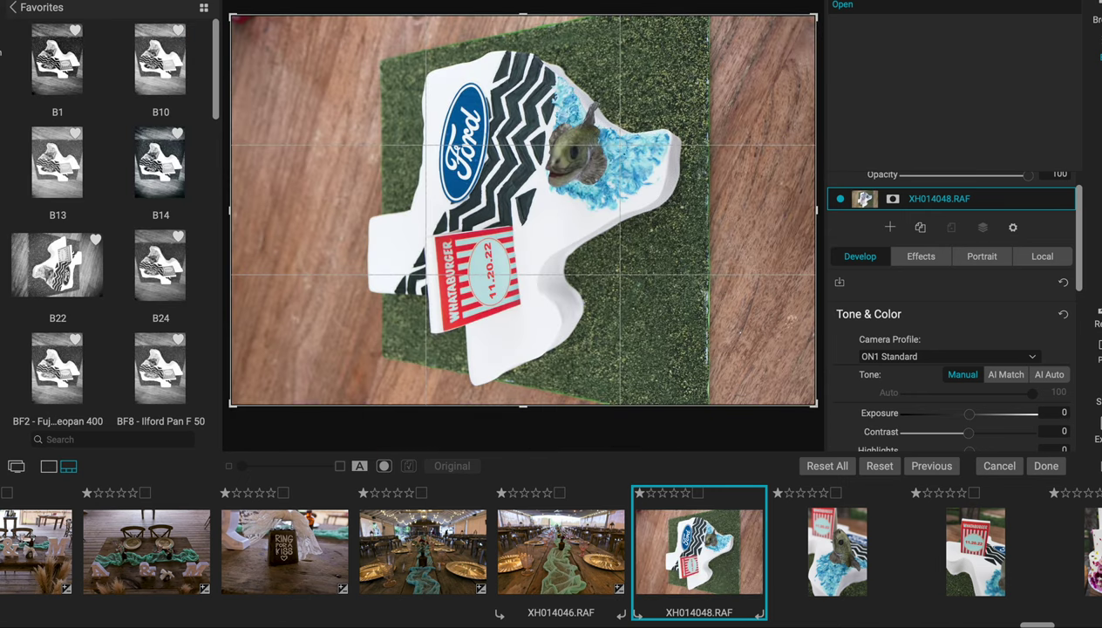
pyautogui.hotkey('ctrl', ']')
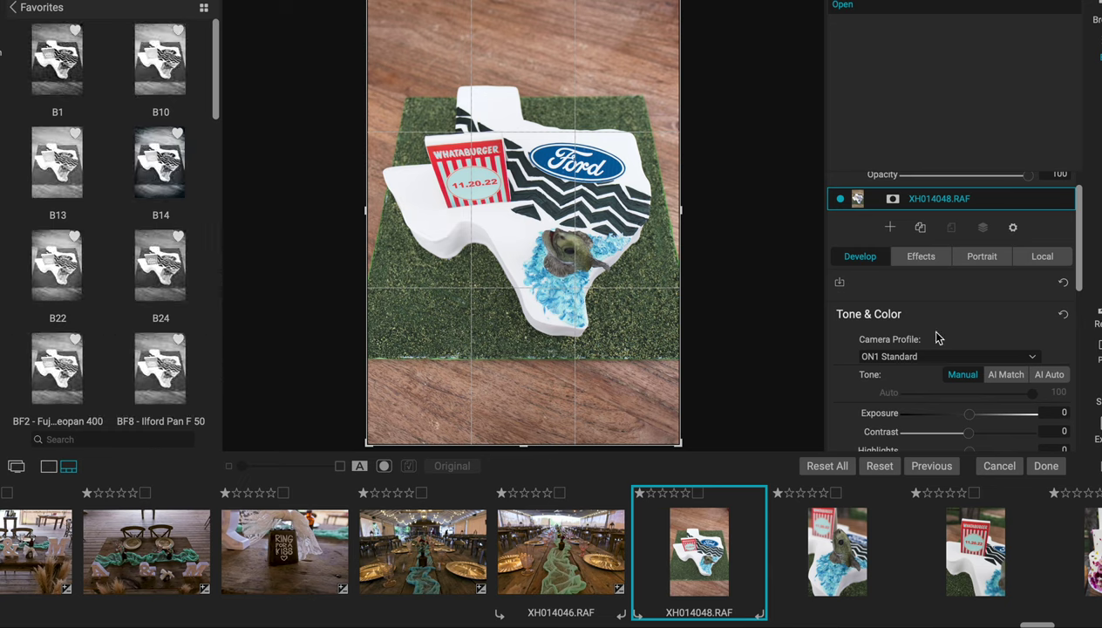
# - Apply AI Auto tone to the Texas-shaped cake photo and set its contrast to 19
pyautogui.click(1050, 374)
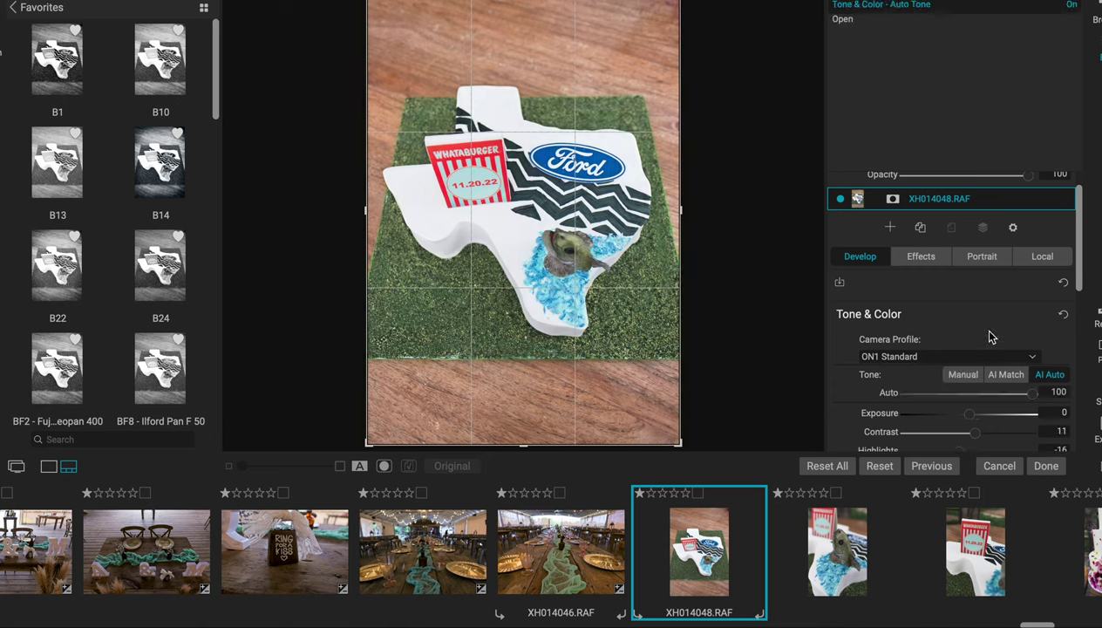
pyautogui.scroll(-3, 989, 338)
pyautogui.moveTo(976, 352); pyautogui.dragTo(980, 350)
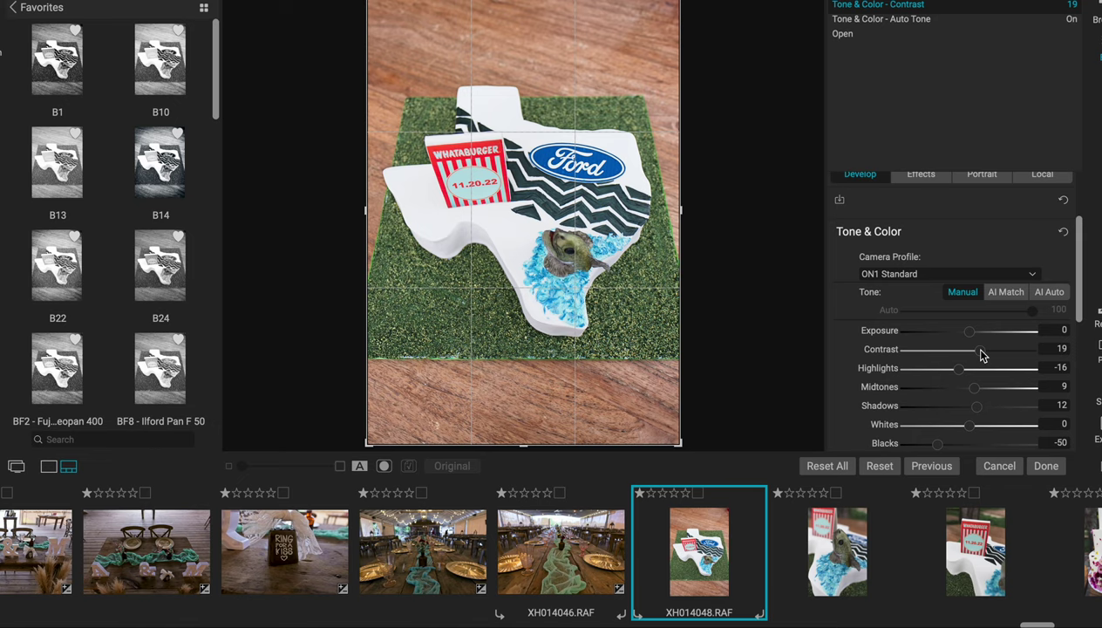
# - Open the fish cake detail photo XH014050.RAF and apply AI Auto tone
pyautogui.click(859, 554)
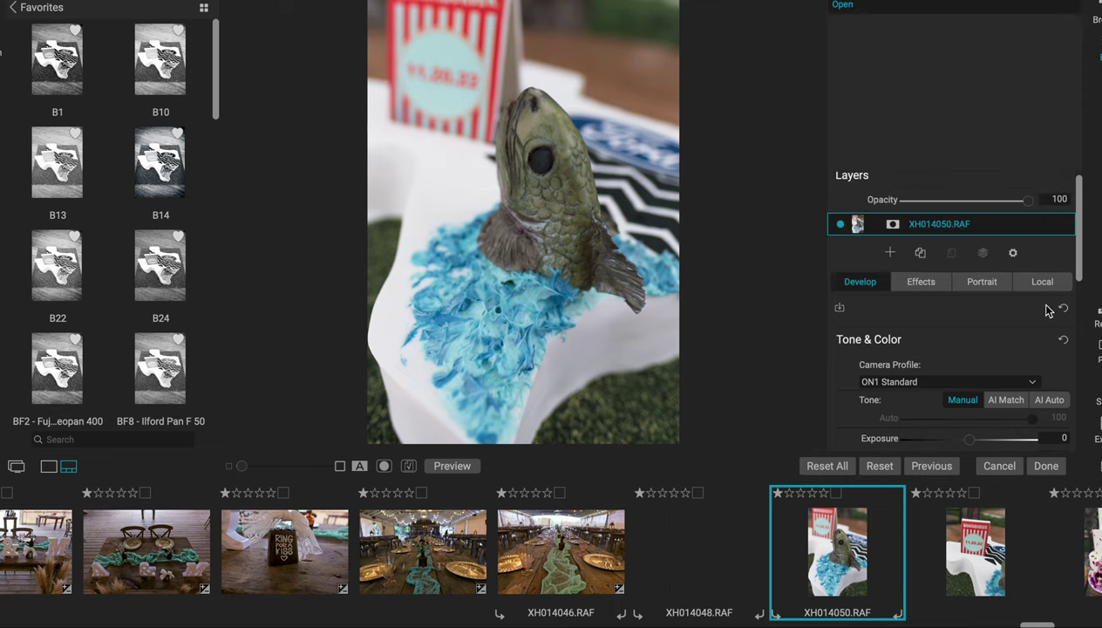
pyautogui.click(1050, 403)
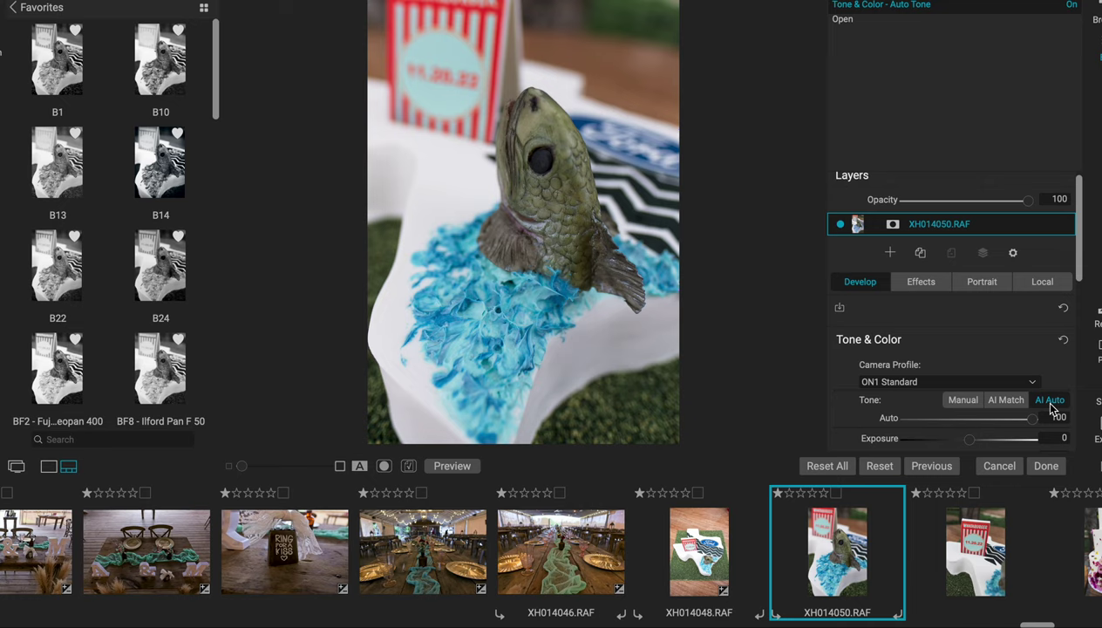
# - Open the Whataburger cake detail photo XH014051.RAF, apply AI Auto tone, and straighten the tilted box with the Crop tool
pyautogui.scroll(-3, 903, 574)
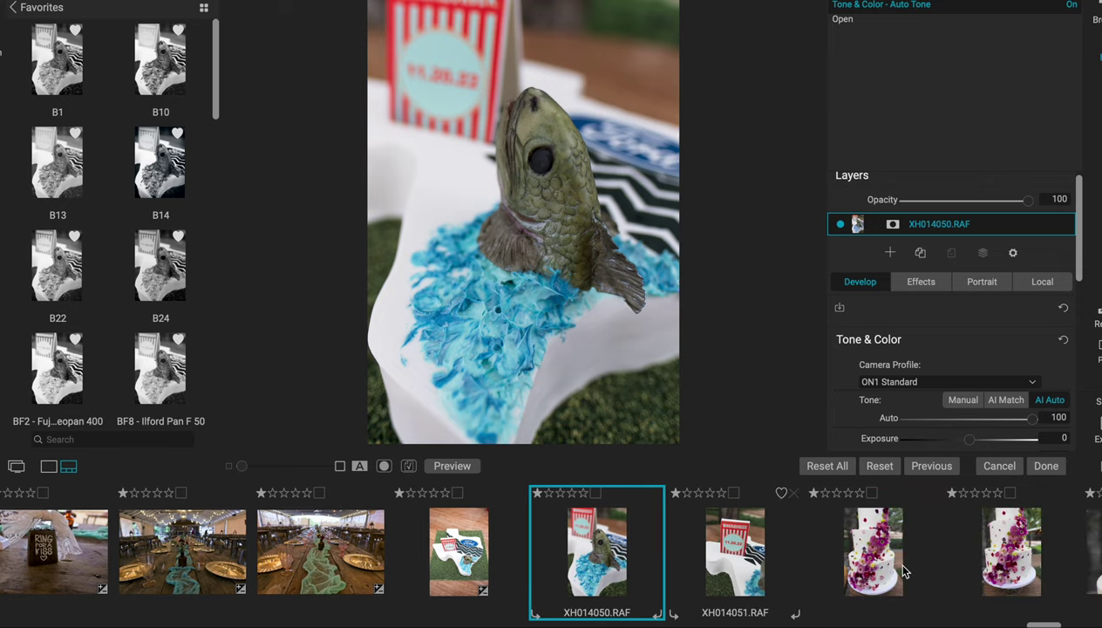
pyautogui.click(770, 568)
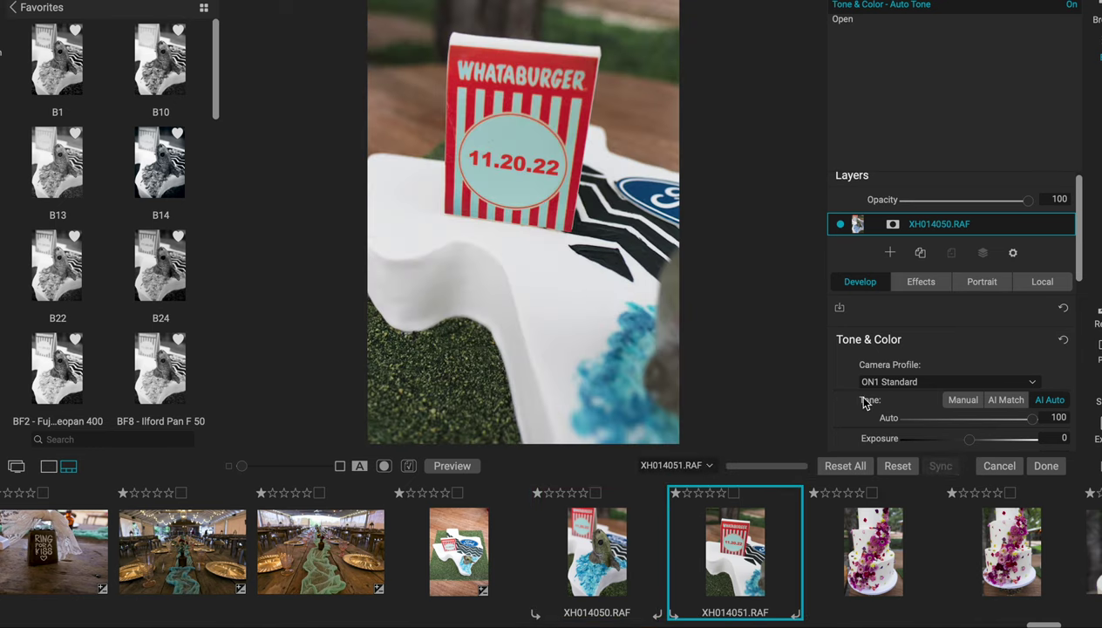
pyautogui.click(1050, 400)
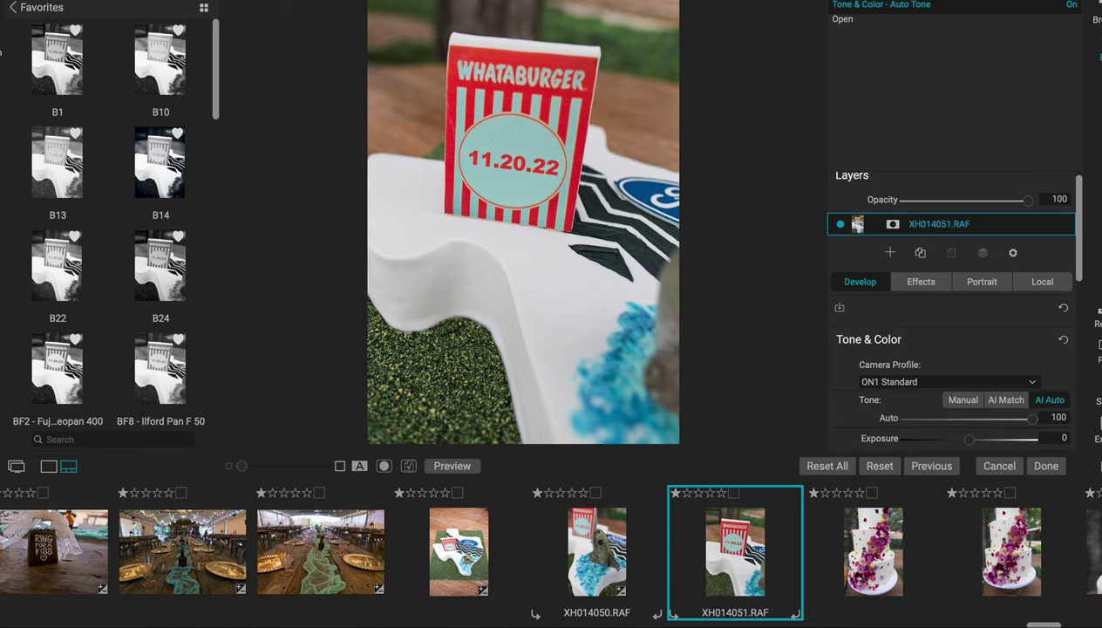
pyautogui.press('c')
pyautogui.moveTo(347, 204); pyautogui.dragTo(346, 220)
pyautogui.press('z')
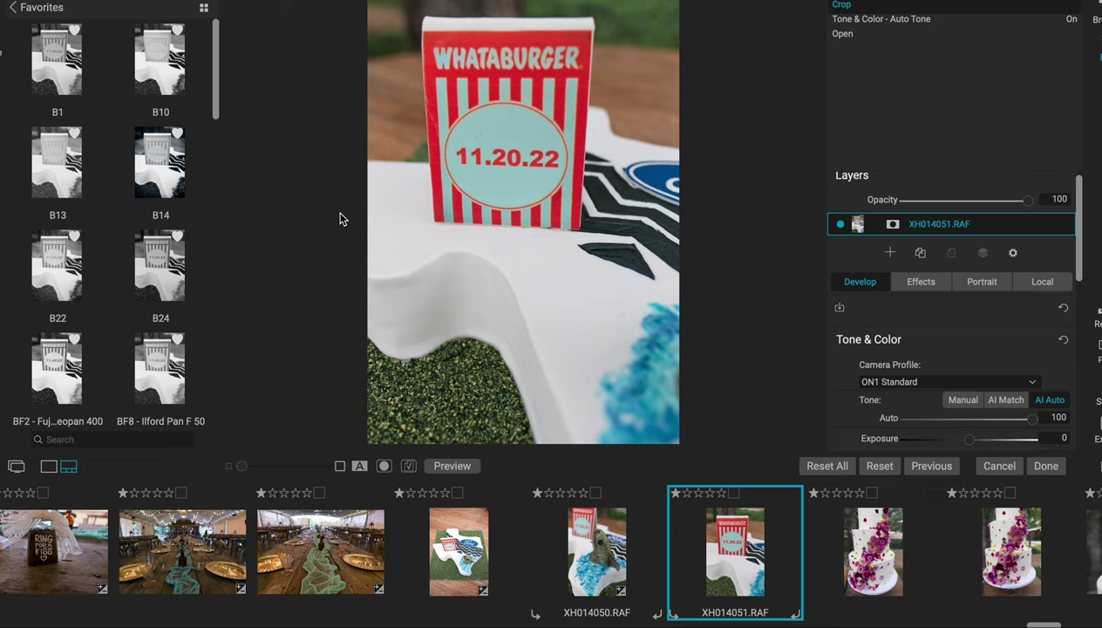
# - Open the tiered flower cake photo XH014052.RAF for editing
pyautogui.click(859, 572)
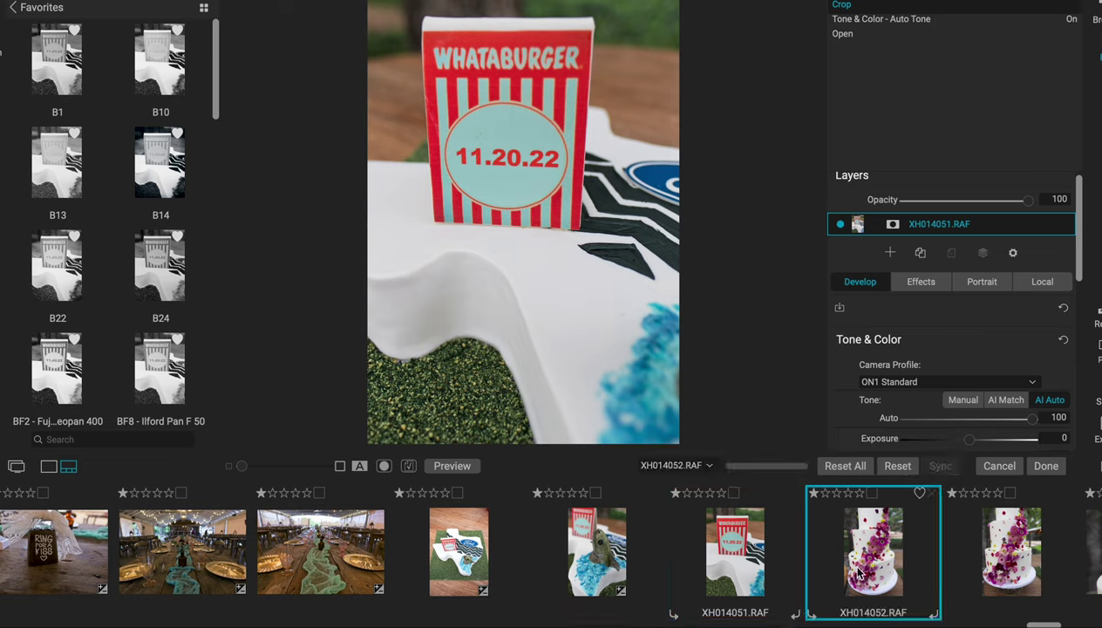